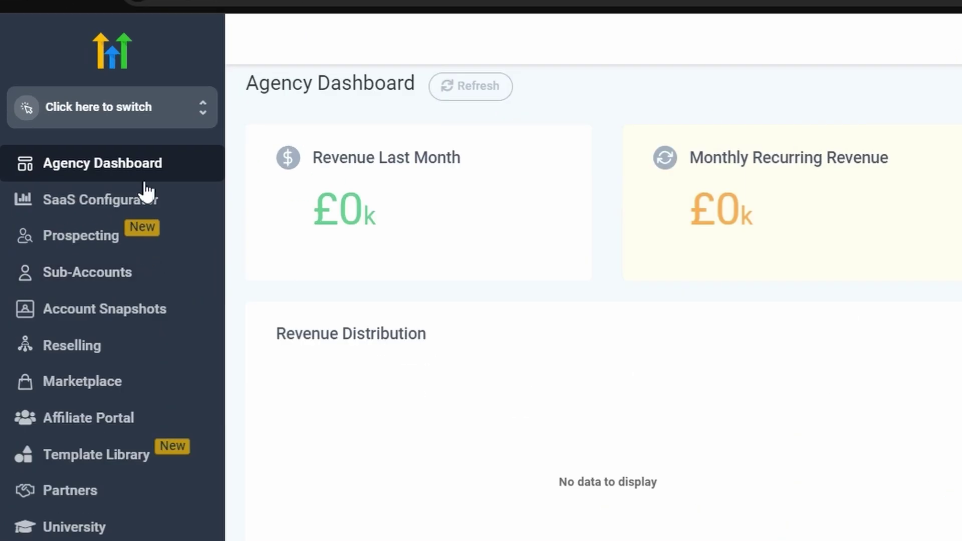
- Open the SaaS Configurator and scroll through the Standard, Professional and Premium plans
click(207, 204)
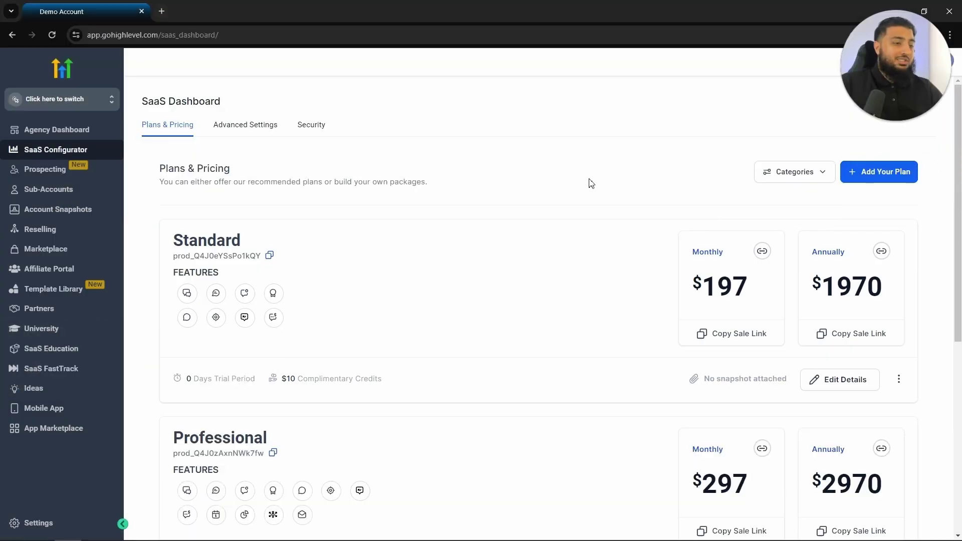
scroll(607, 191, down, 4)
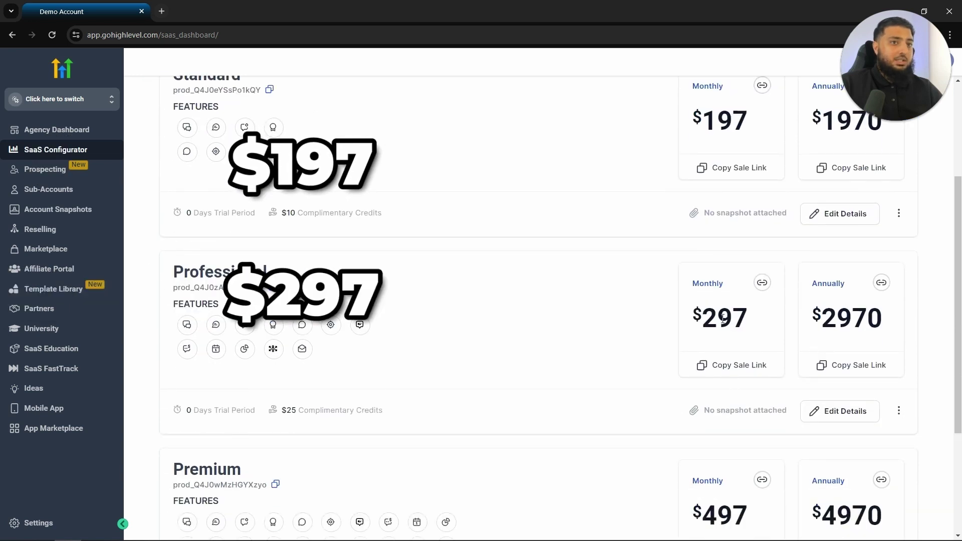
scroll(757, 451, down, 1)
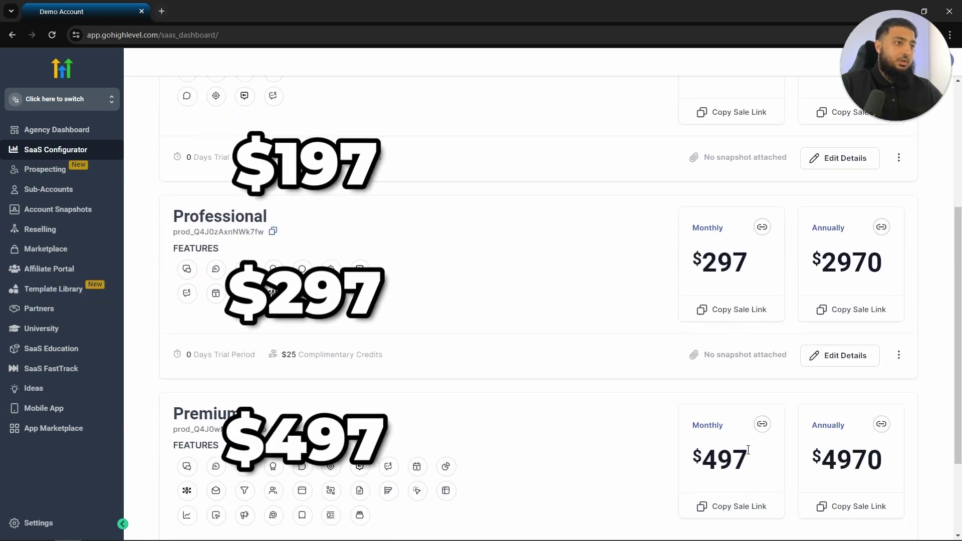
scroll(747, 450, up, 5)
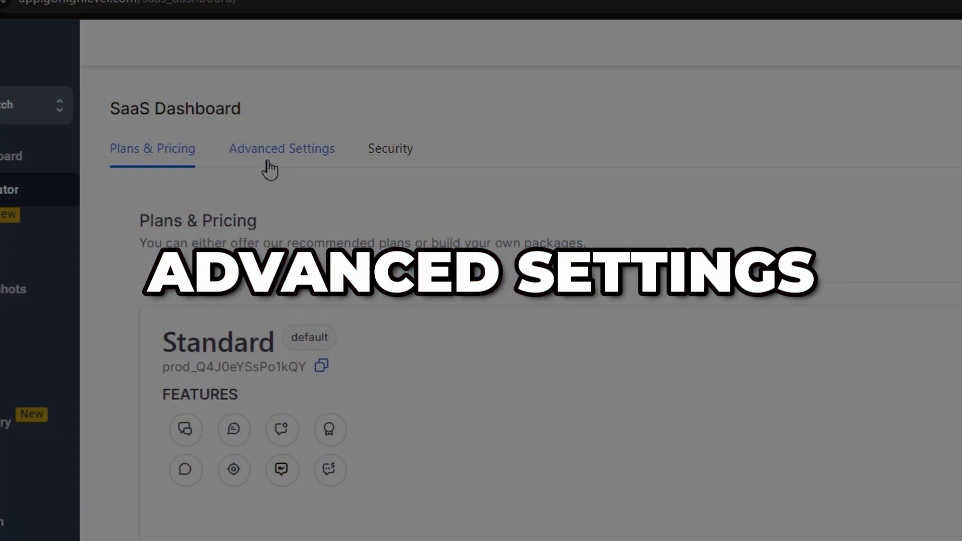
- In Advanced Settings, enable suspending sub-accounts on failed payments and letting admins cancel subscriptions
click(220, 131)
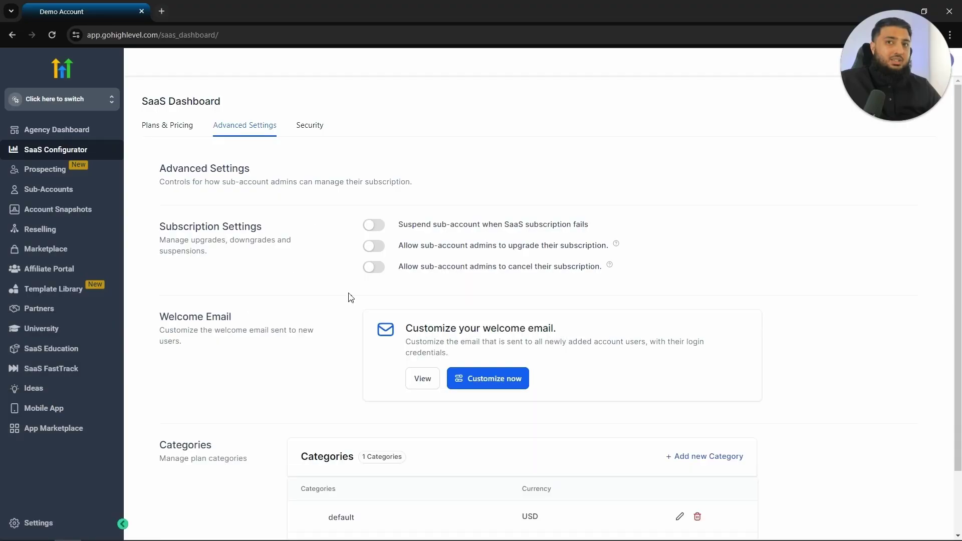
drag(153, 234, 270, 234)
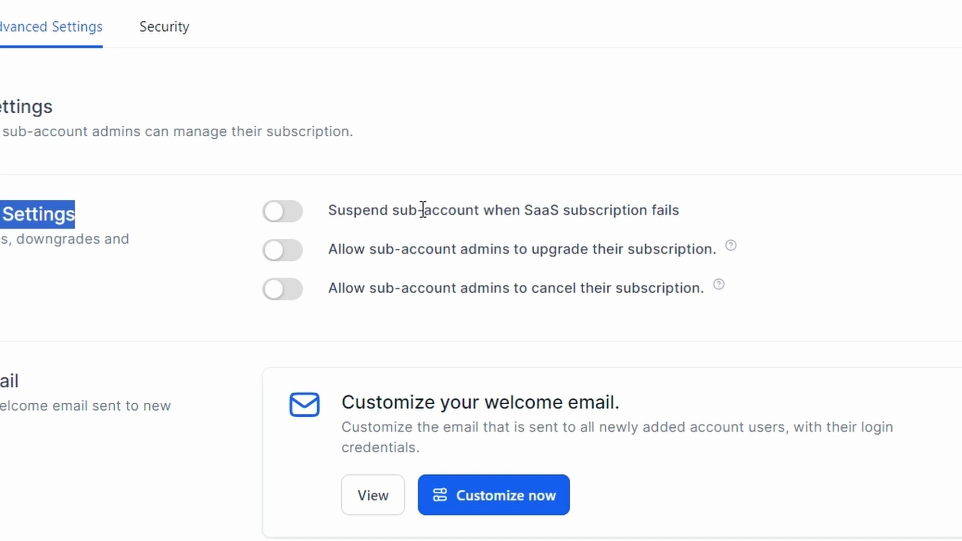
click(295, 219)
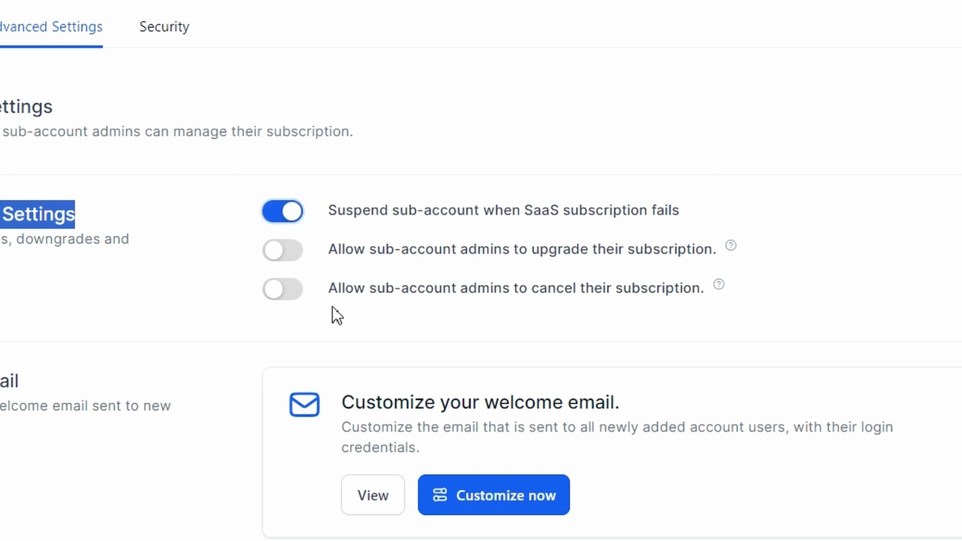
click(282, 293)
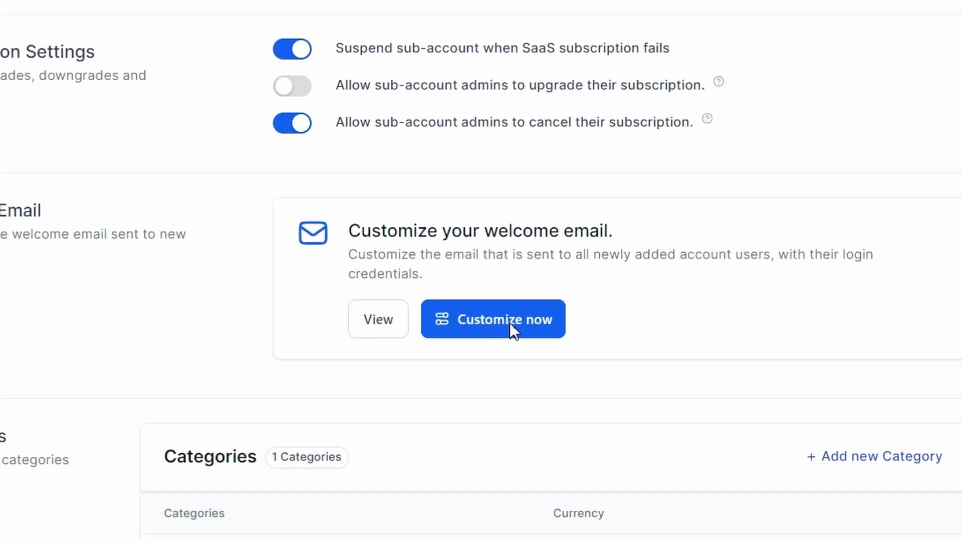
- Replace the welcome email's logo with Logo AI GHL.png from the media library
click(501, 382)
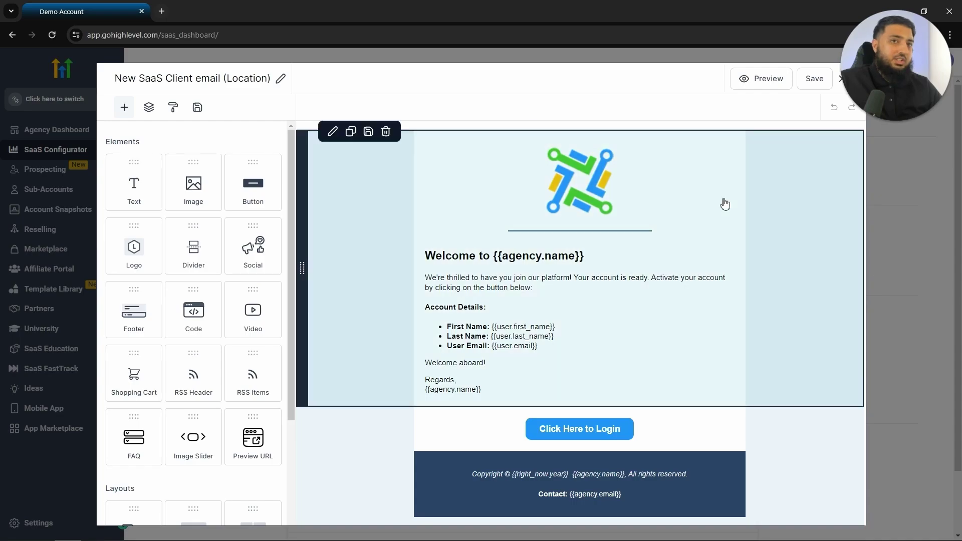
click(602, 198)
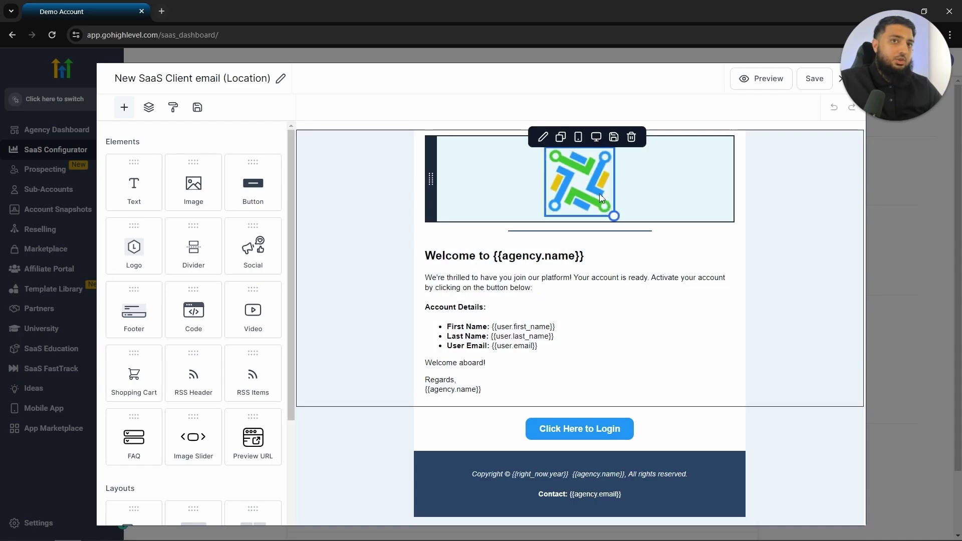
click(574, 192)
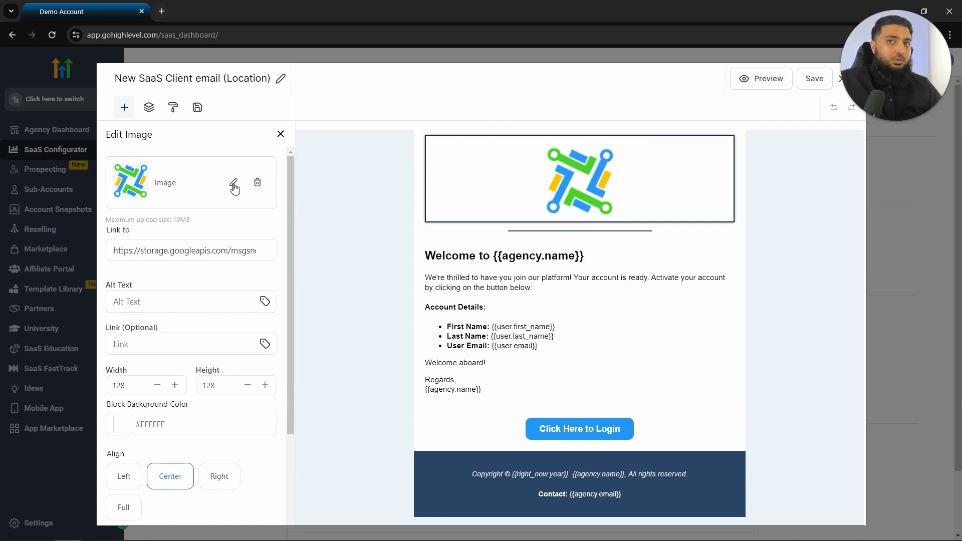
click(234, 184)
click(233, 157)
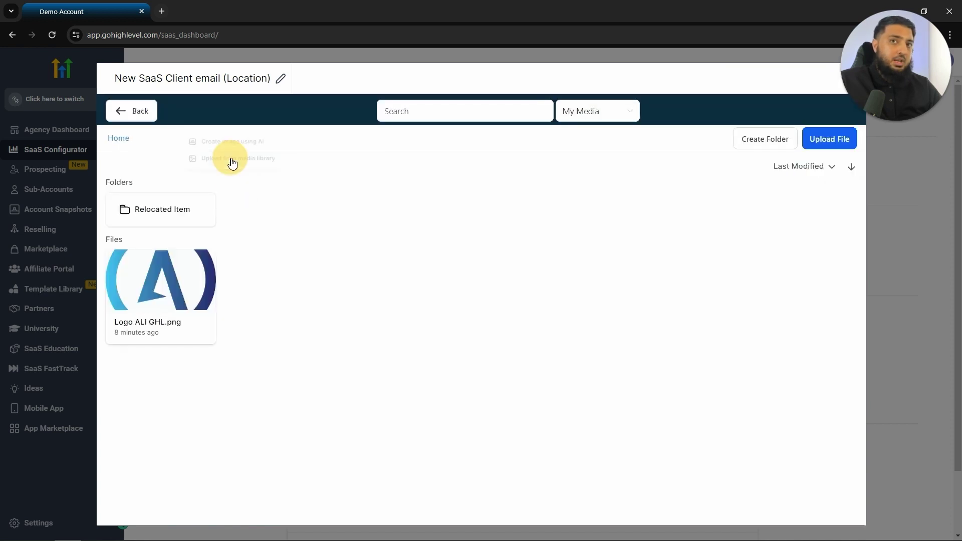
click(168, 278)
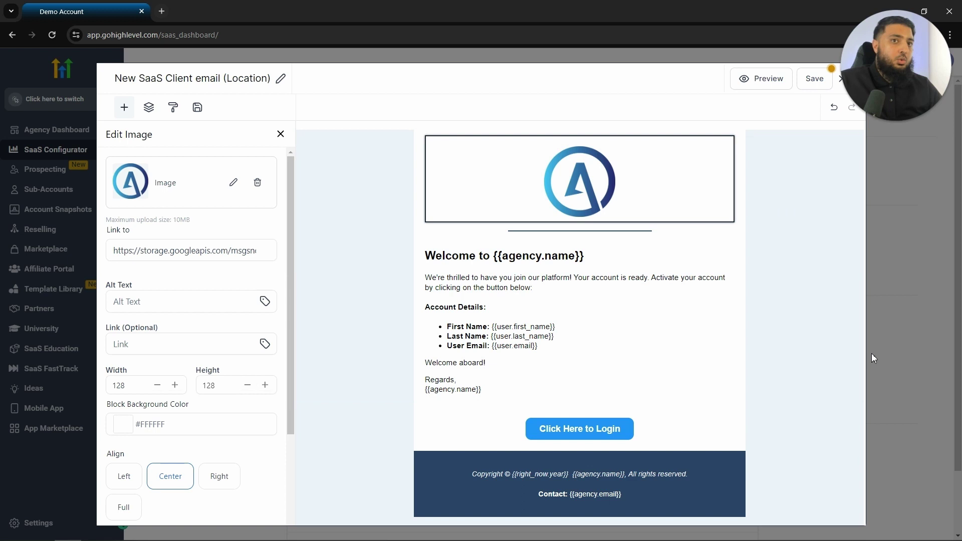
- Review the welcome message's account detail lines: first name, last name and email placeholders
click(519, 319)
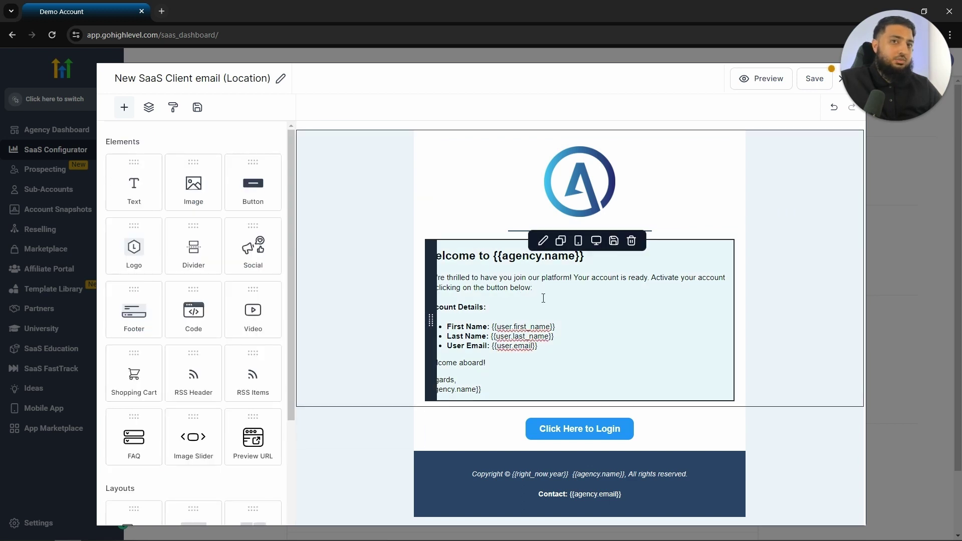
drag(563, 354, 423, 300)
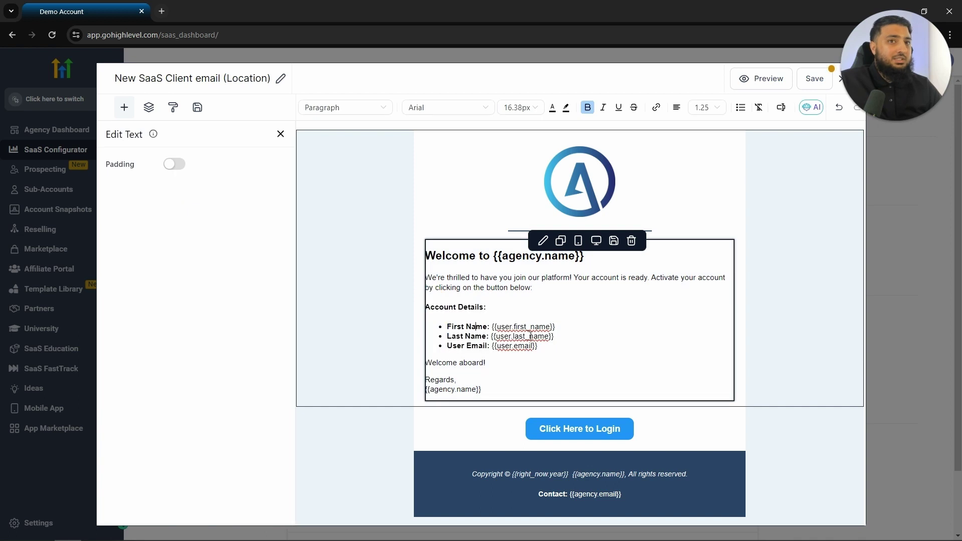
drag(556, 326, 481, 326)
drag(545, 344, 446, 336)
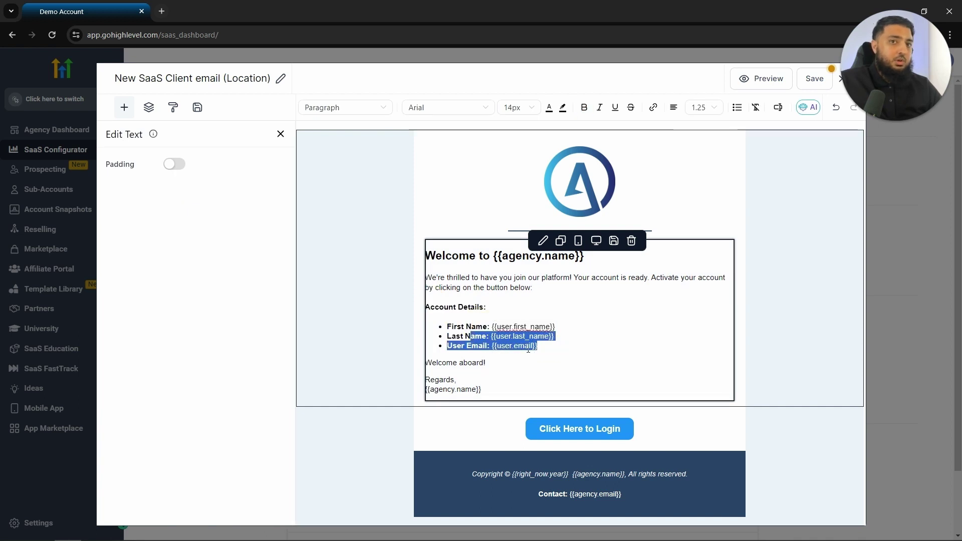
click(446, 336)
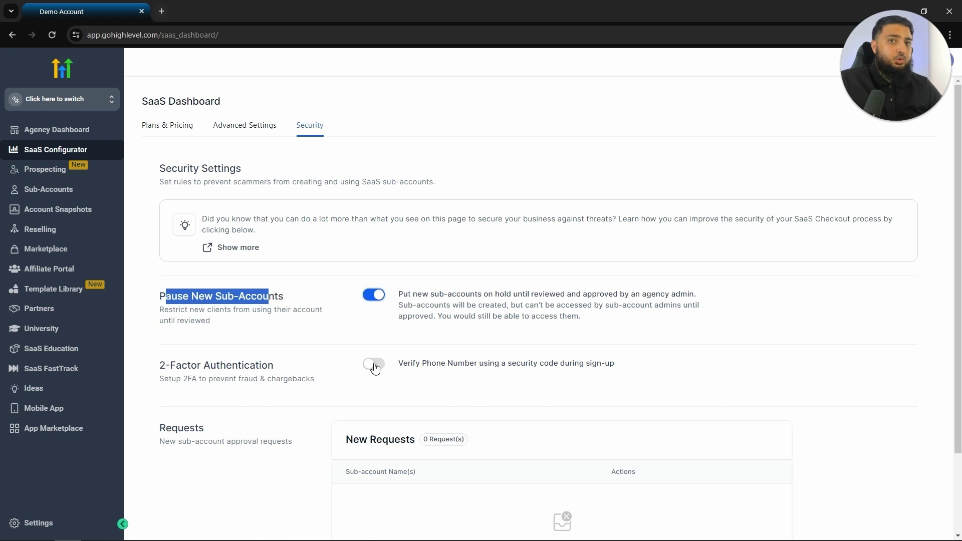
- Turn on 2-Factor Authentication phone-code verification for sign-up, then return to Plans & Pricing
click(374, 365)
scroll(378, 370, down, 2)
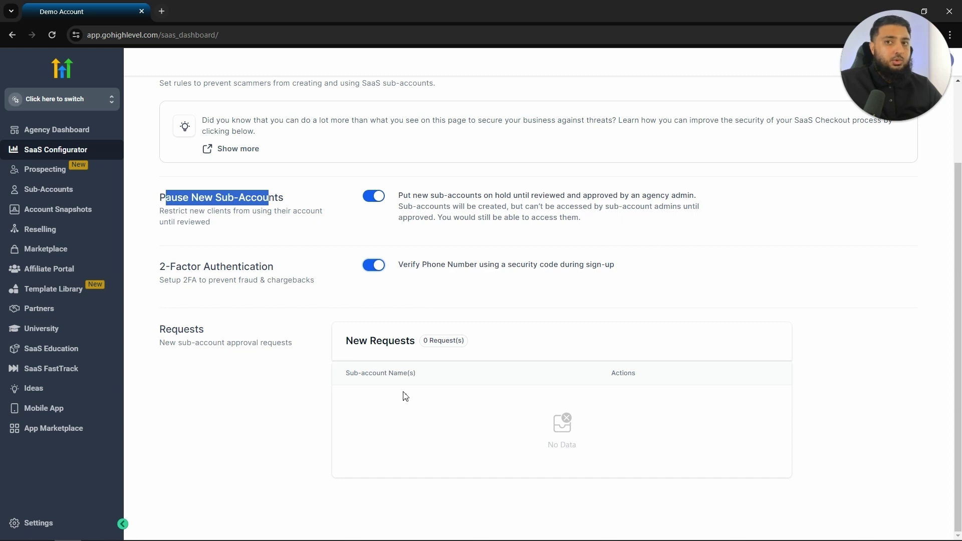
scroll(426, 401, up, 2)
click(485, 416)
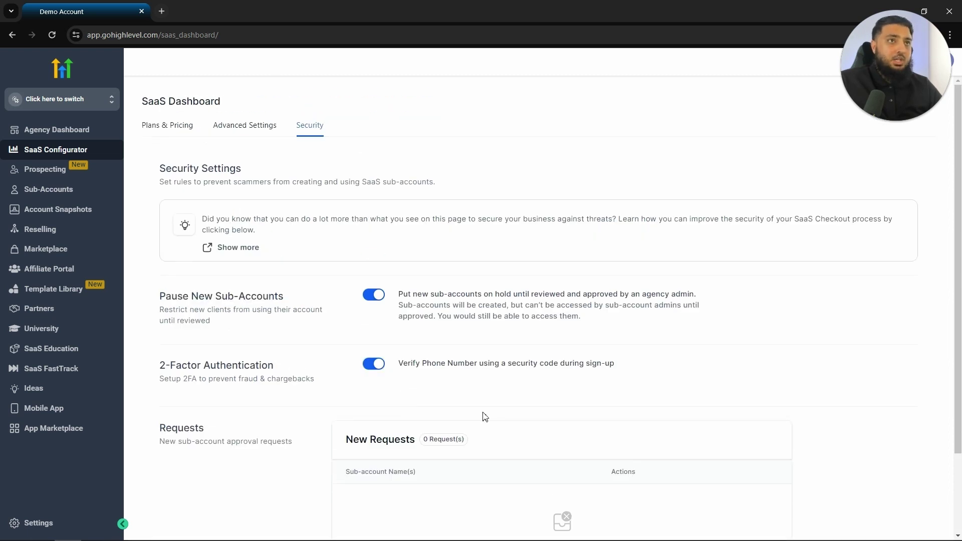
click(165, 133)
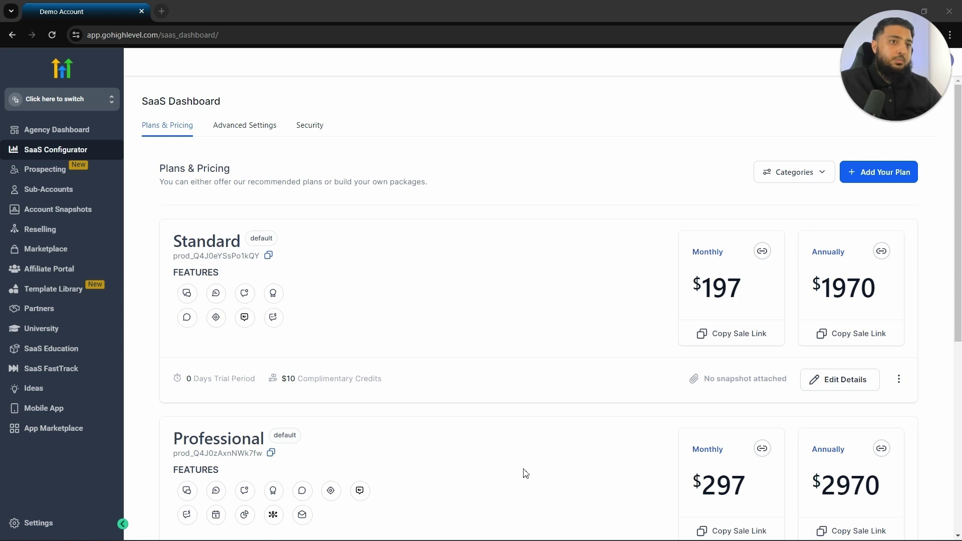
- Open the Standard plan for editing and review its name and description
drag(217, 235, 174, 242)
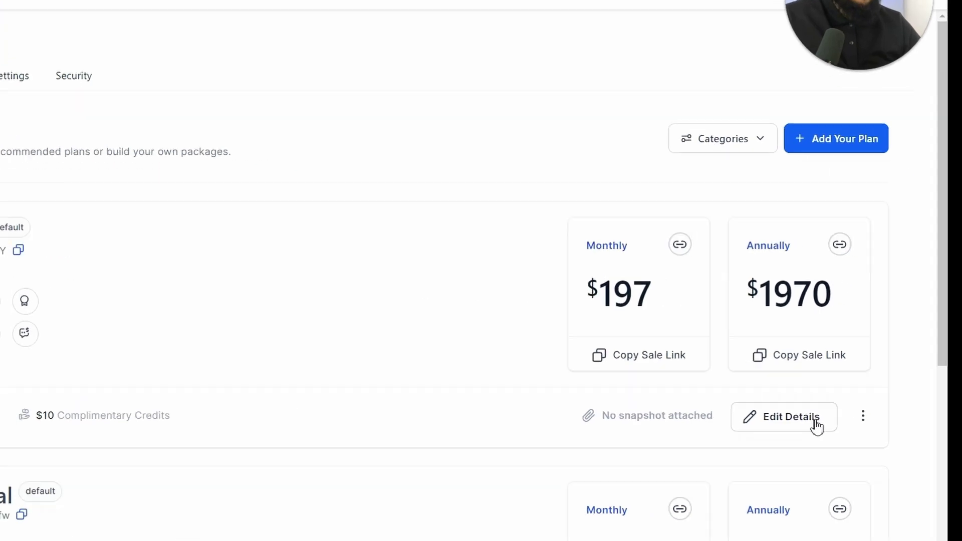
click(861, 386)
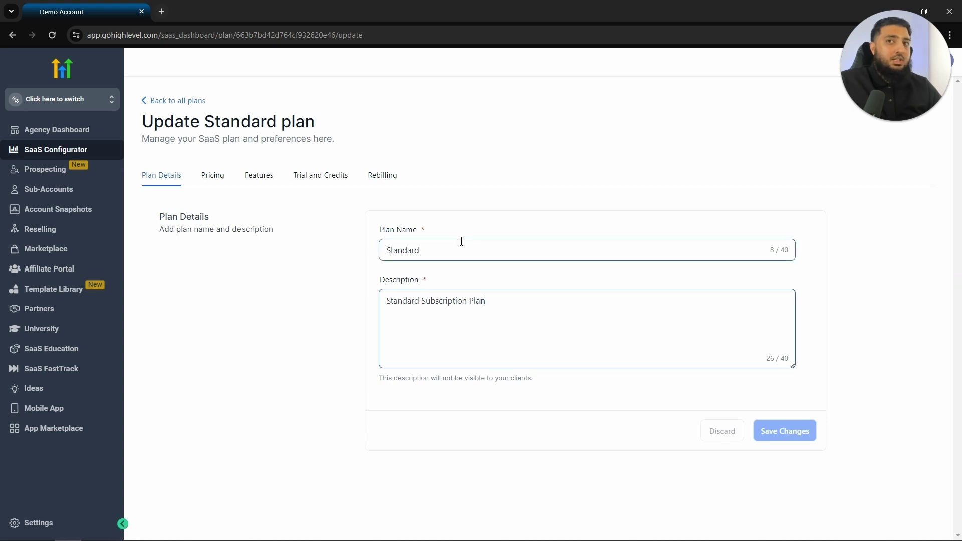
drag(458, 250, 137, 254)
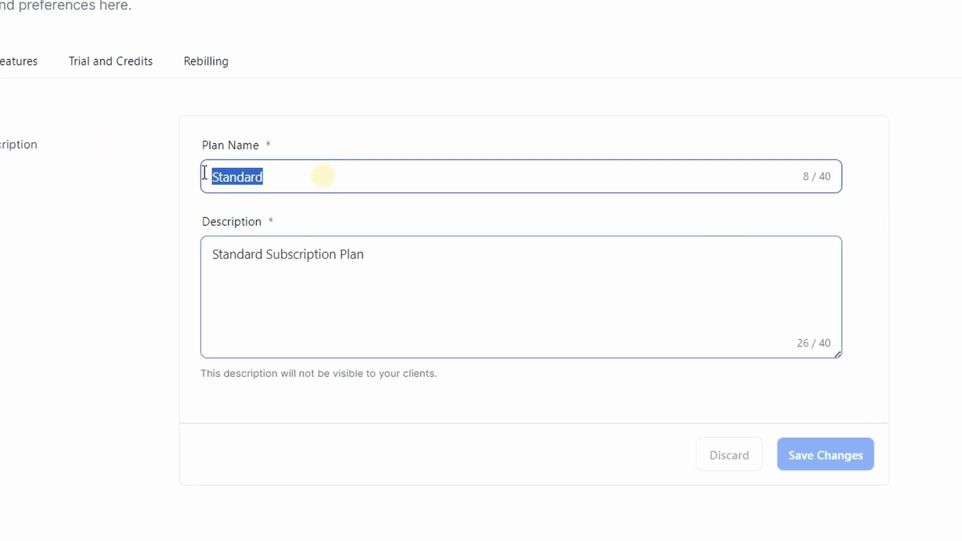
click(354, 257)
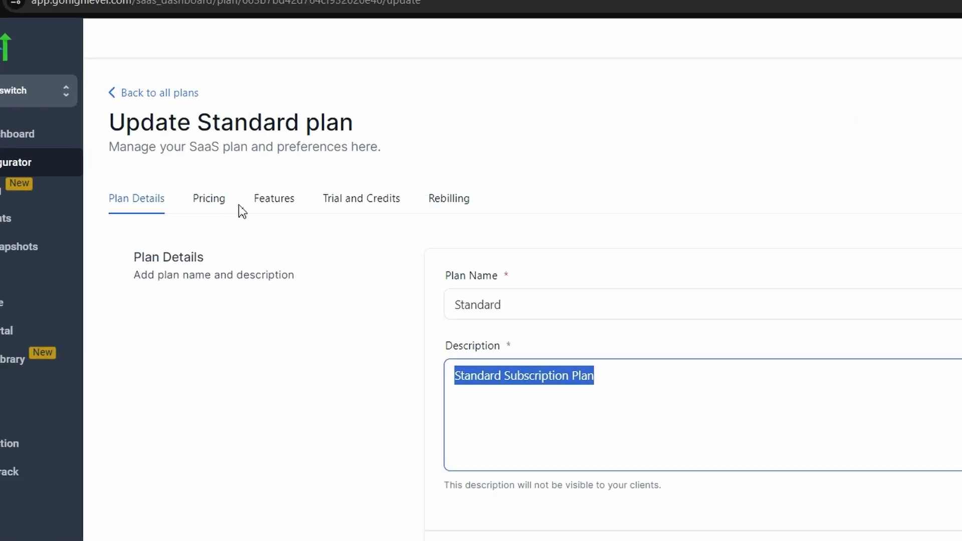
- Review the Standard plan's pricing: $197 monthly, $1970 annually, with unlimited users
click(0, 61)
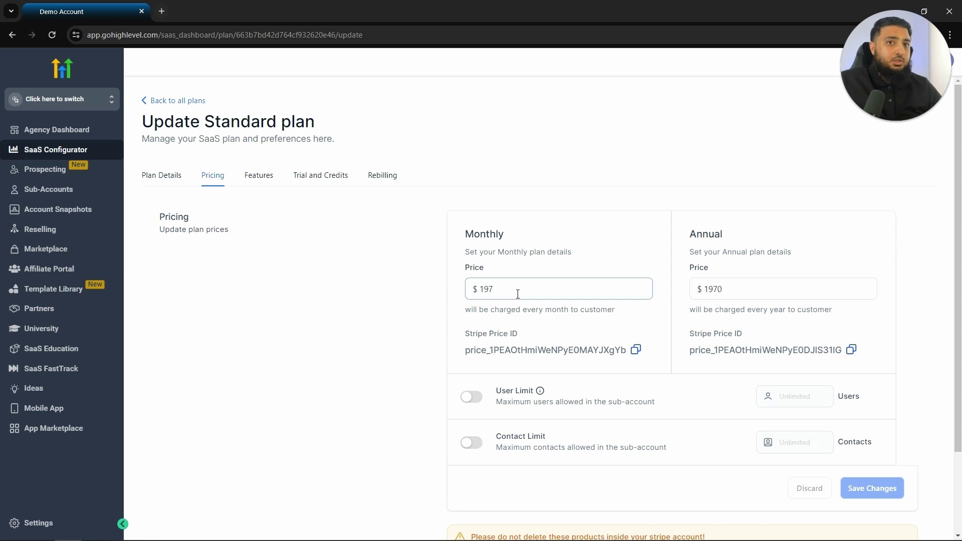
drag(517, 292, 417, 285)
click(380, 319)
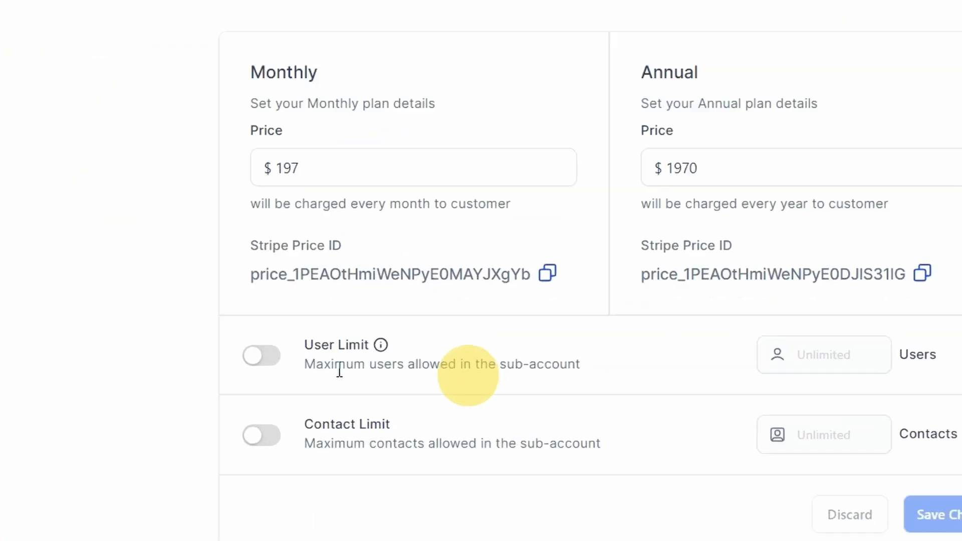
drag(512, 402, 646, 410)
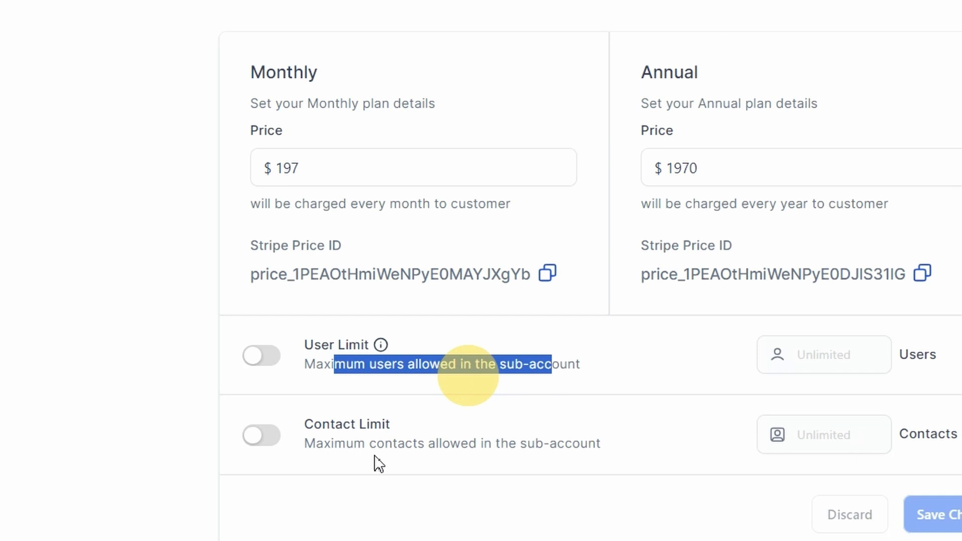
click(528, 459)
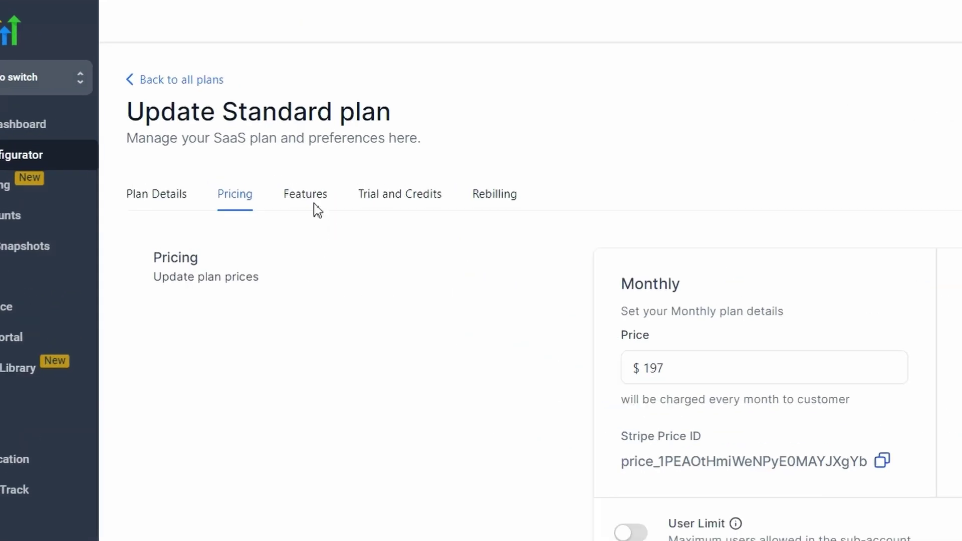
- On the Features tab, enable Social Planner, Calendar and CRM for the Standard plan
click(257, 176)
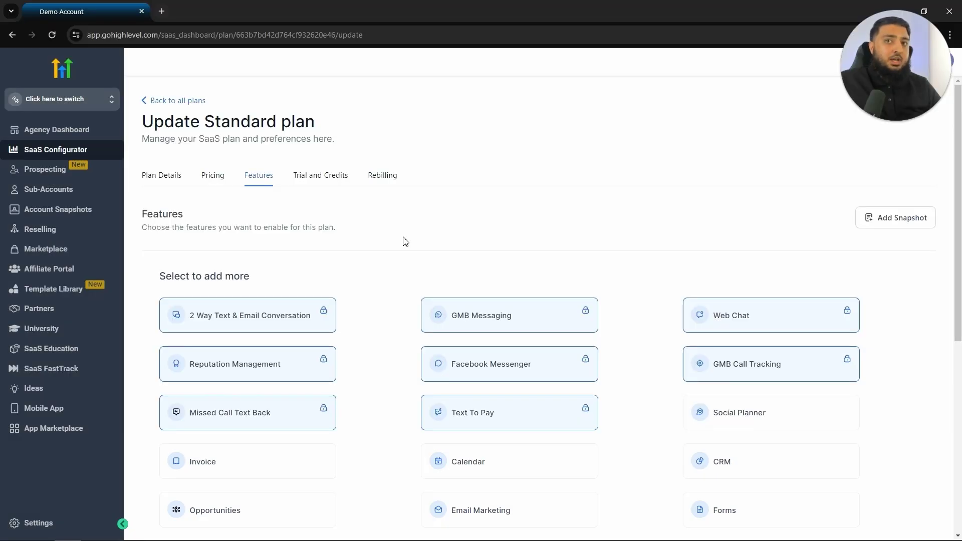
scroll(405, 242, down, 2)
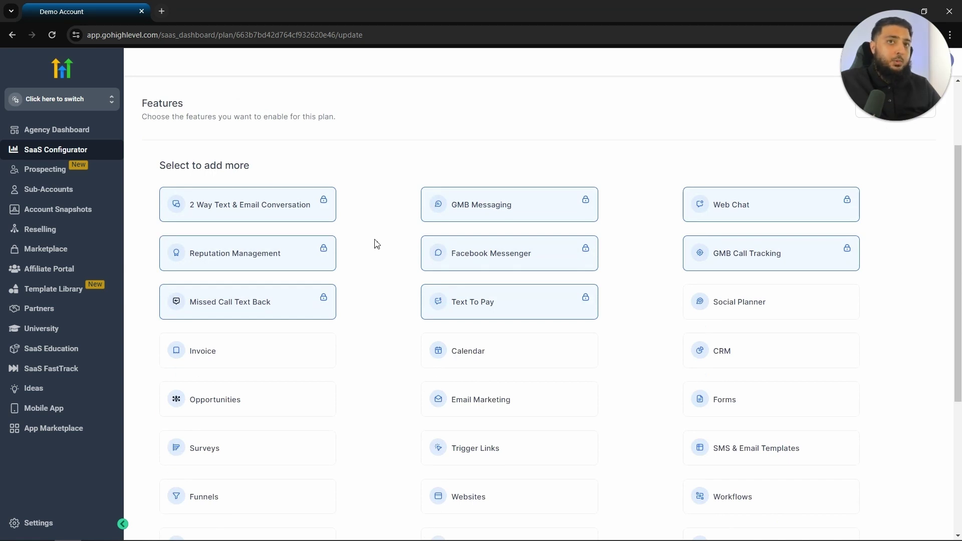
scroll(377, 244, up, 2)
scroll(384, 334, down, 3)
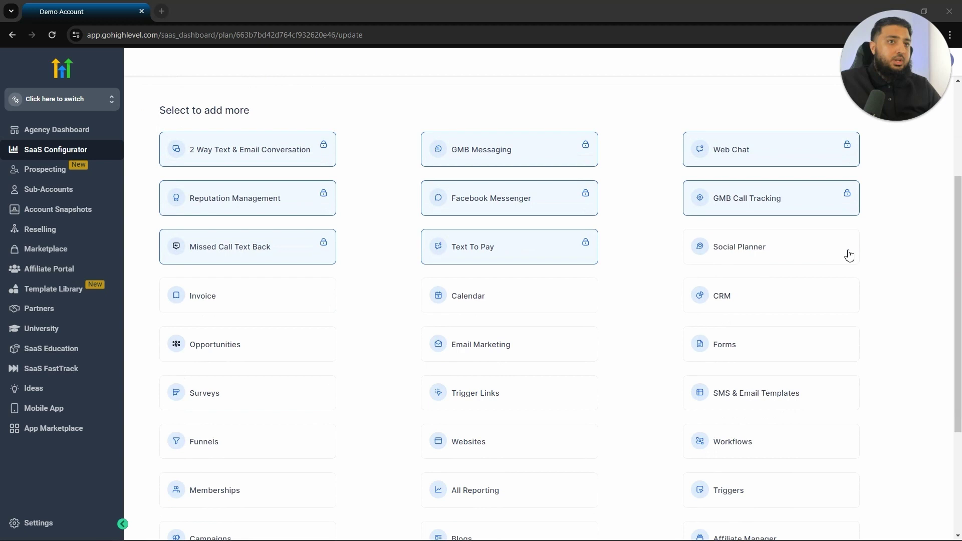
click(783, 254)
click(530, 300)
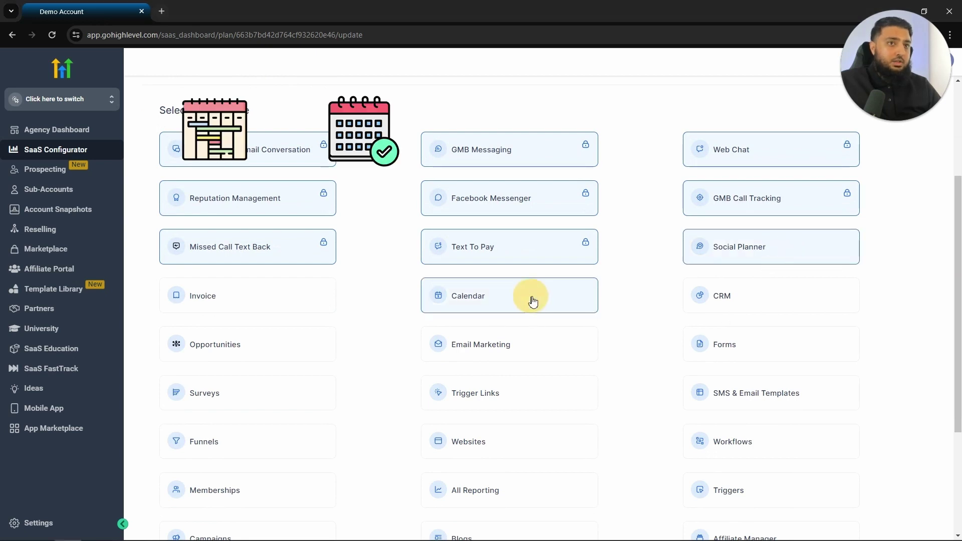
click(755, 302)
- Enable Opportunities, Email Marketing, Funnels, Websites, Workflows, All Reporting and Proposals & Estimates
click(282, 357)
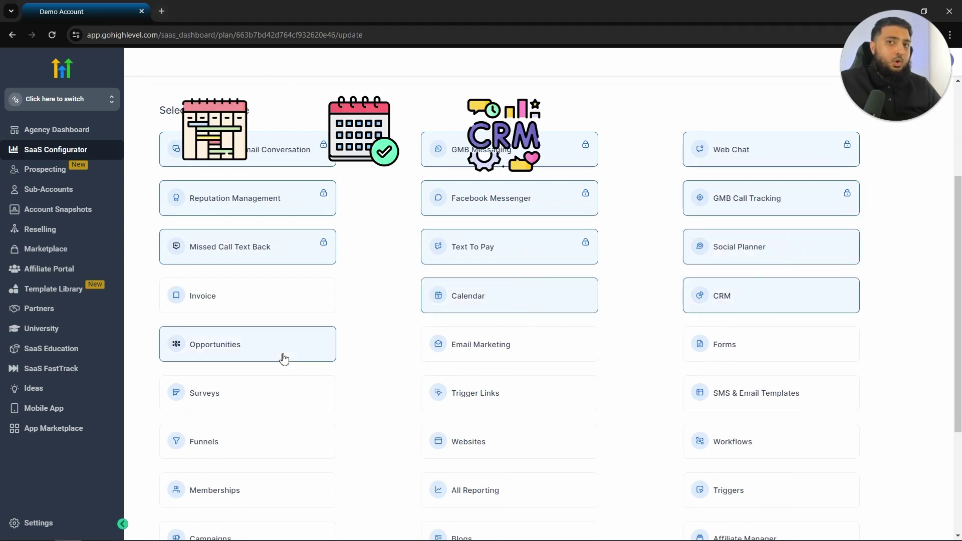
click(548, 353)
scroll(550, 354, down, 2)
click(258, 337)
click(526, 337)
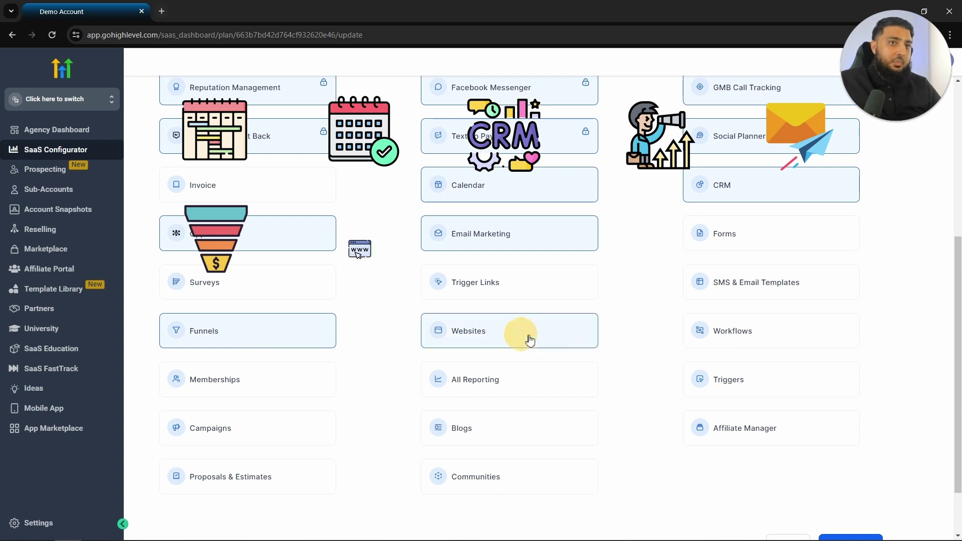
click(778, 341)
click(522, 380)
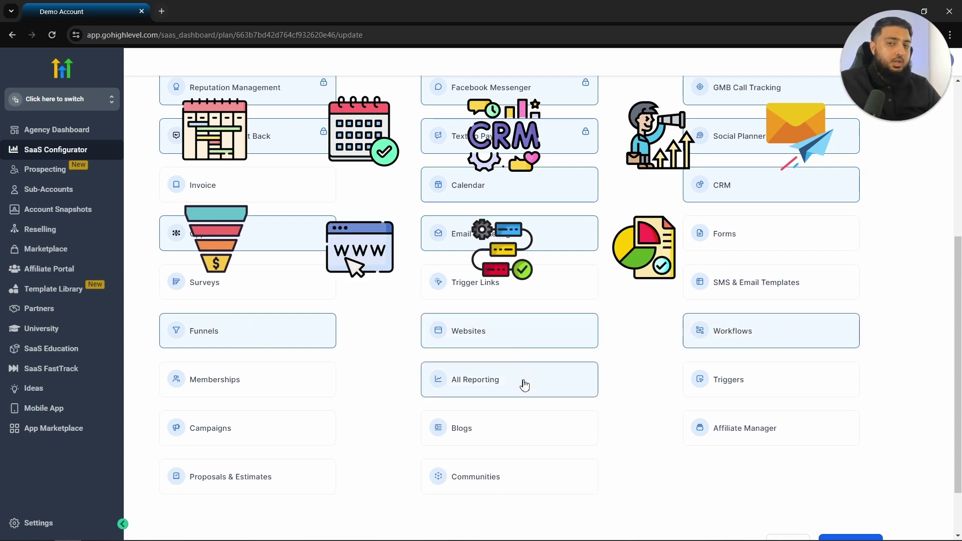
click(279, 478)
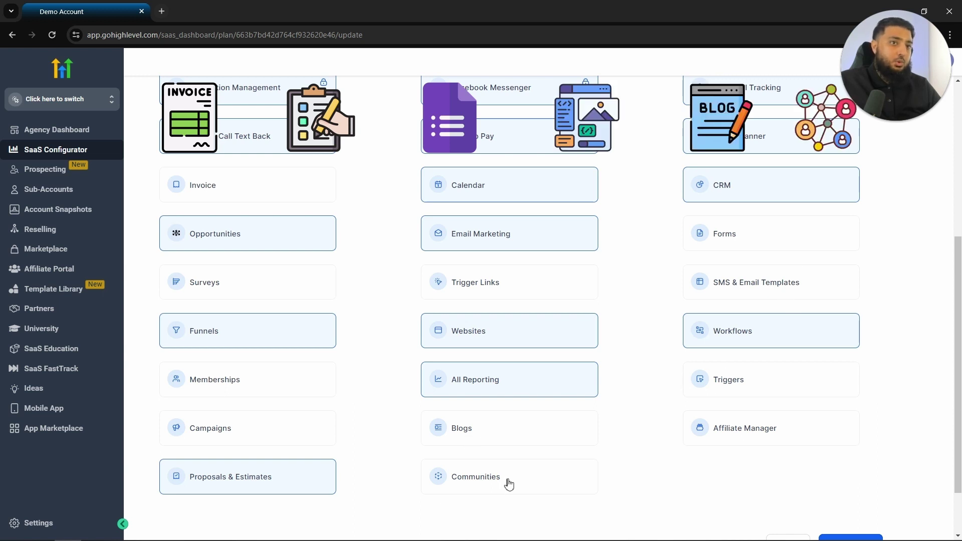
scroll(633, 371, down, 2)
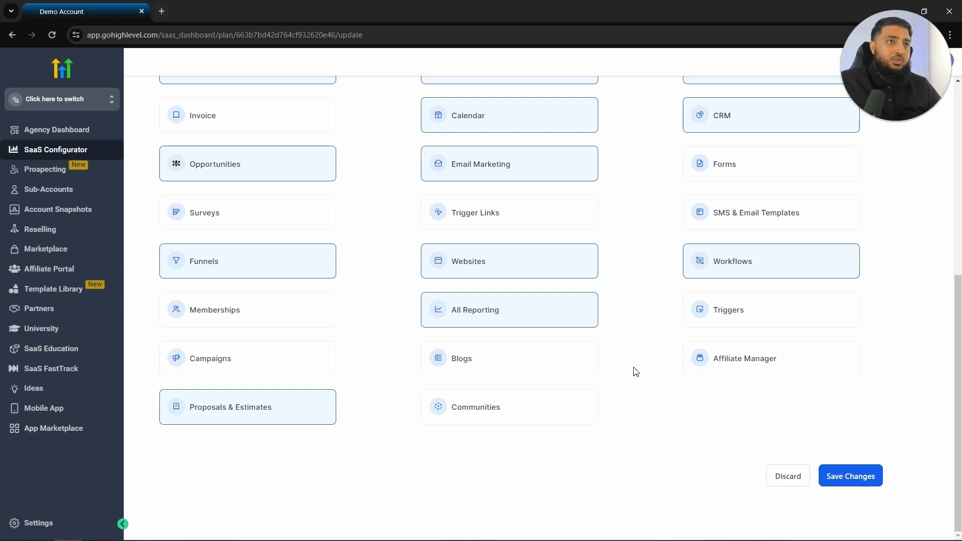
- Save the features and review Trial and Credits: trial off, $10 recurring monthly credits
click(866, 482)
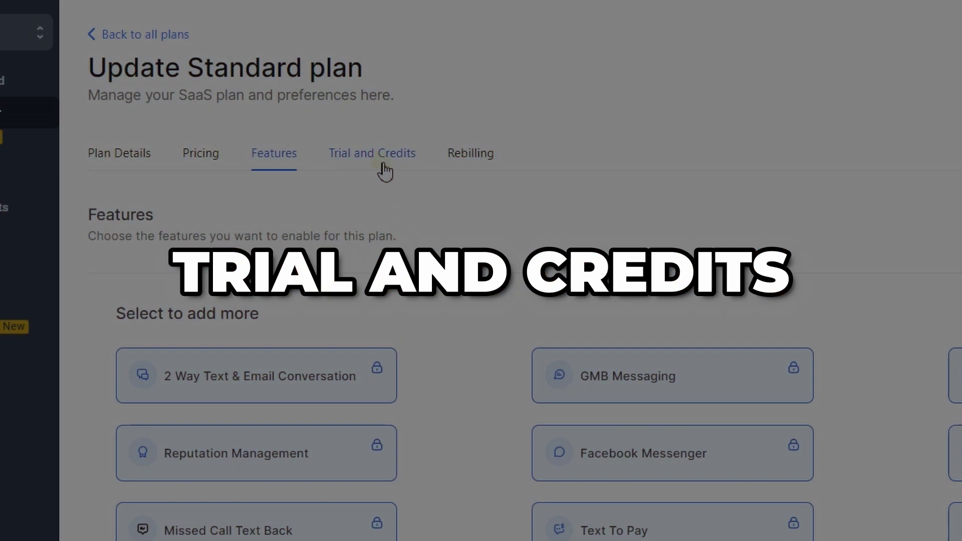
click(328, 177)
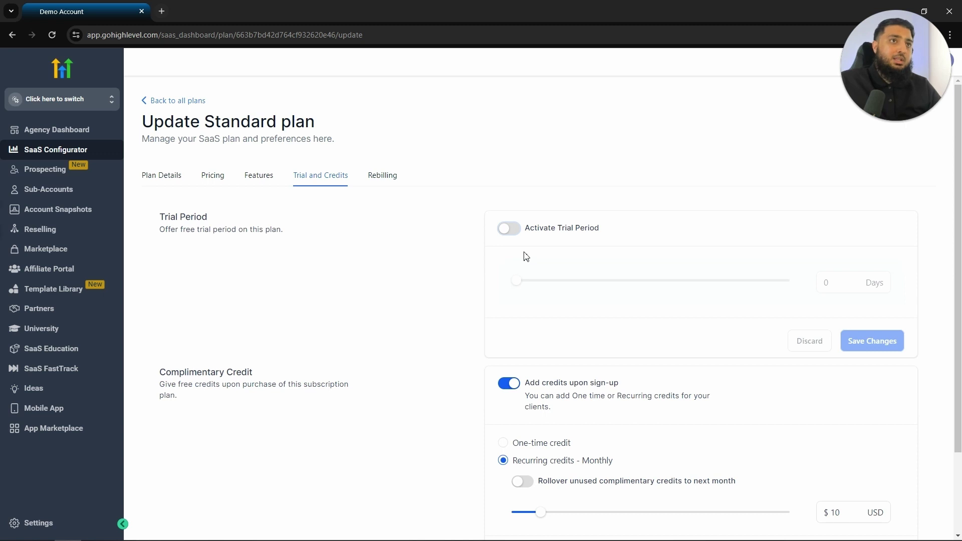
scroll(250, 283, down, 2)
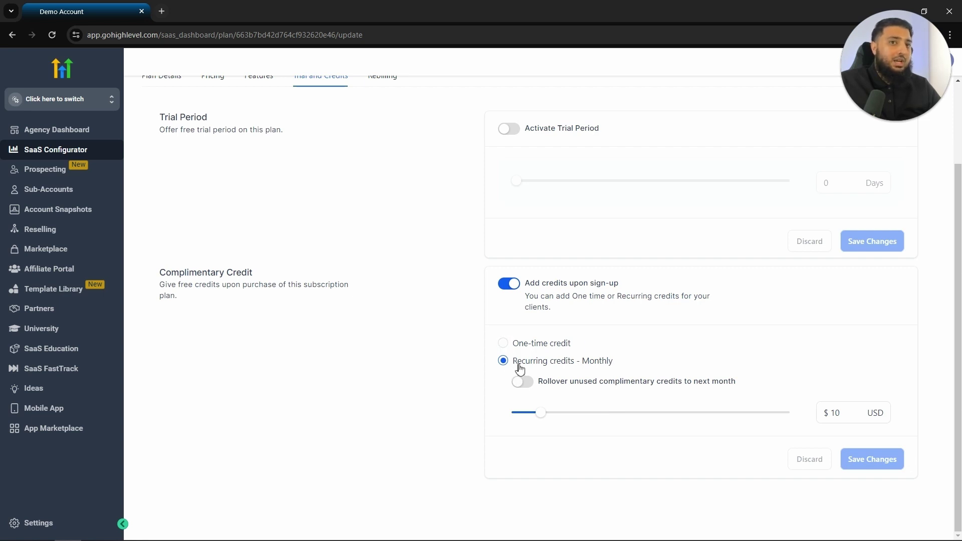
scroll(668, 166, up, 2)
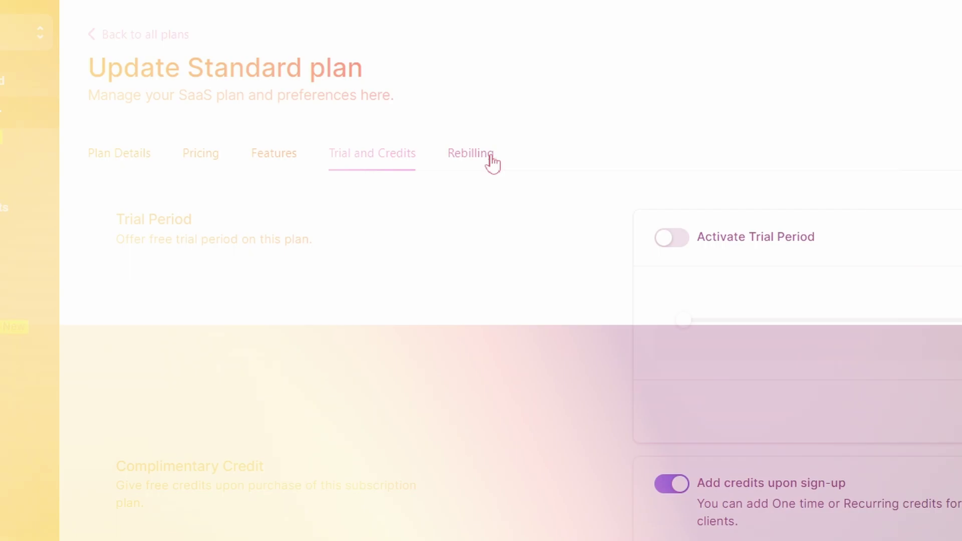
- On the Rebilling tab, adjust the Phone System markup slider, raising to 3.5x then lowering from 10x
click(491, 158)
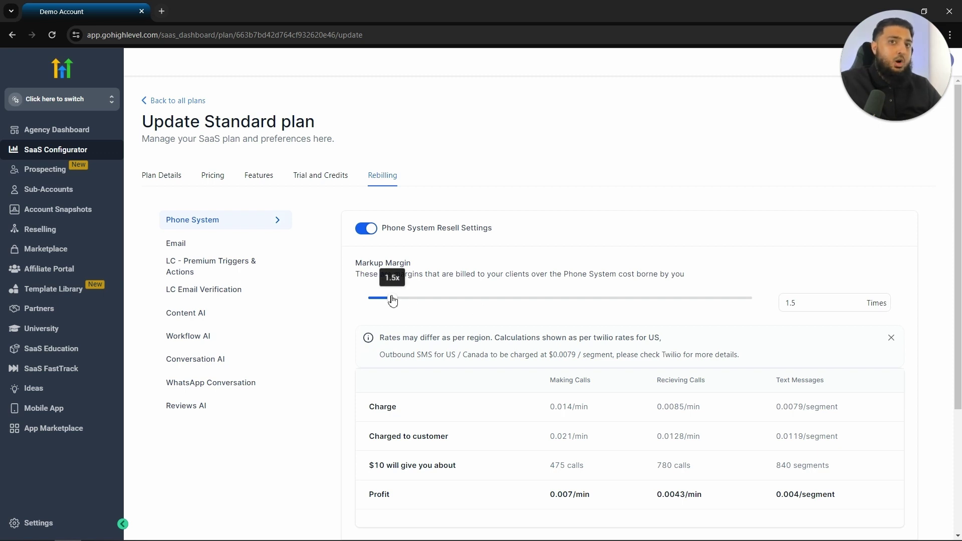
drag(393, 298, 764, 300)
scroll(764, 300, down, 2)
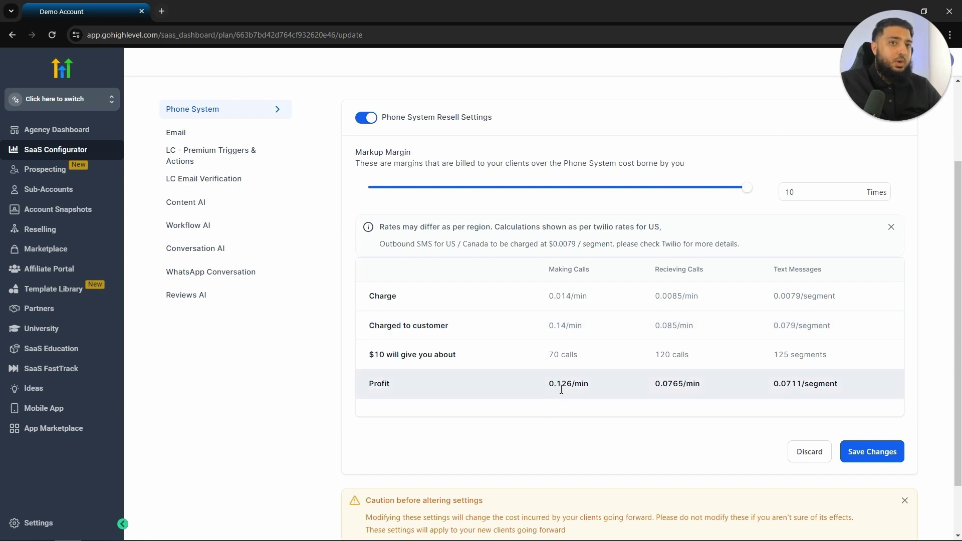
scroll(751, 250, up, 1)
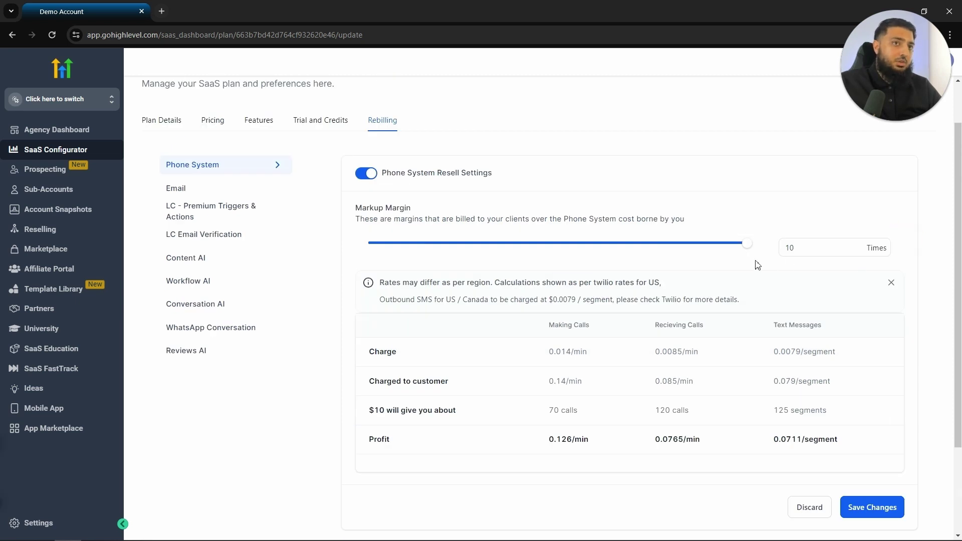
drag(747, 244, 456, 249)
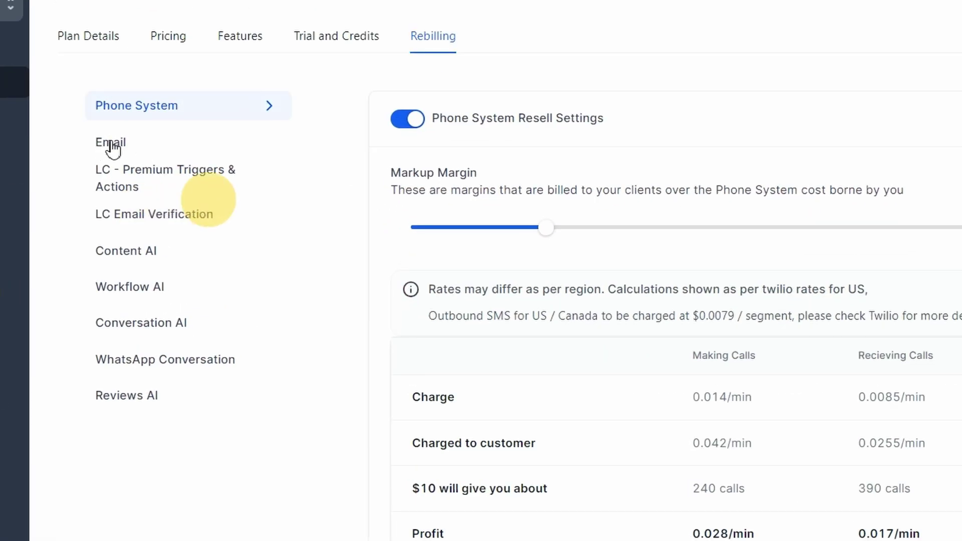
- Check rebilling for Email, Premium Triggers, Email Verification, Content, Workflow, Conversation AI, WhatsApp and Reviews AI
click(111, 145)
click(118, 186)
click(188, 221)
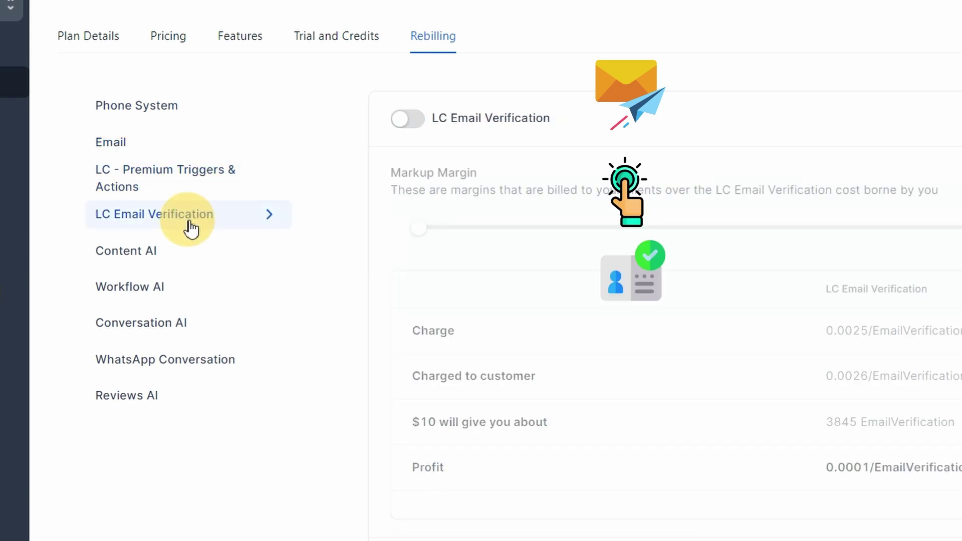
click(150, 261)
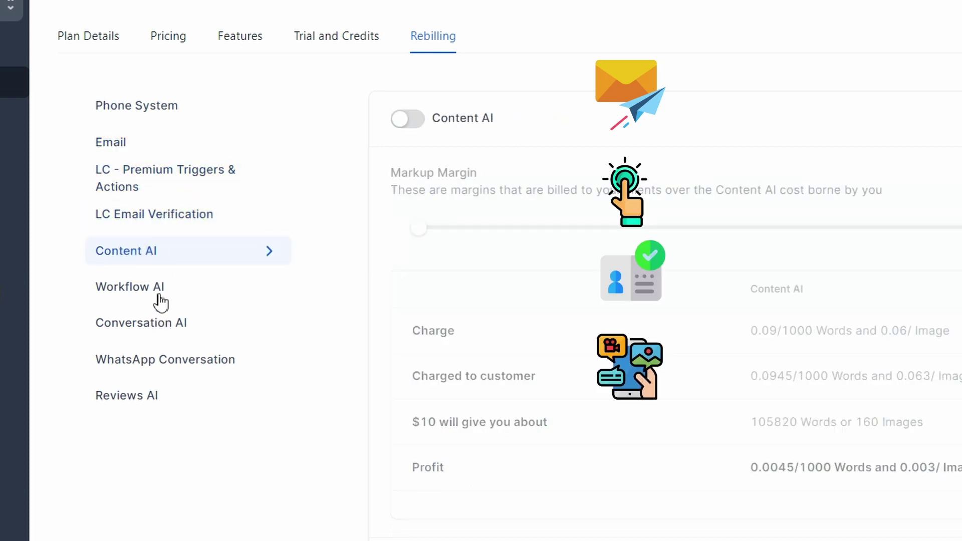
click(159, 300)
click(181, 336)
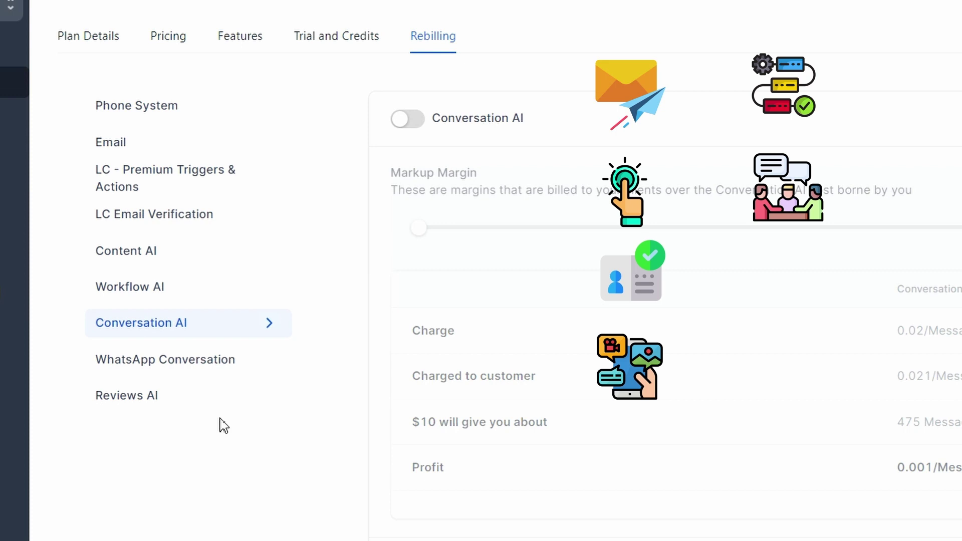
click(200, 371)
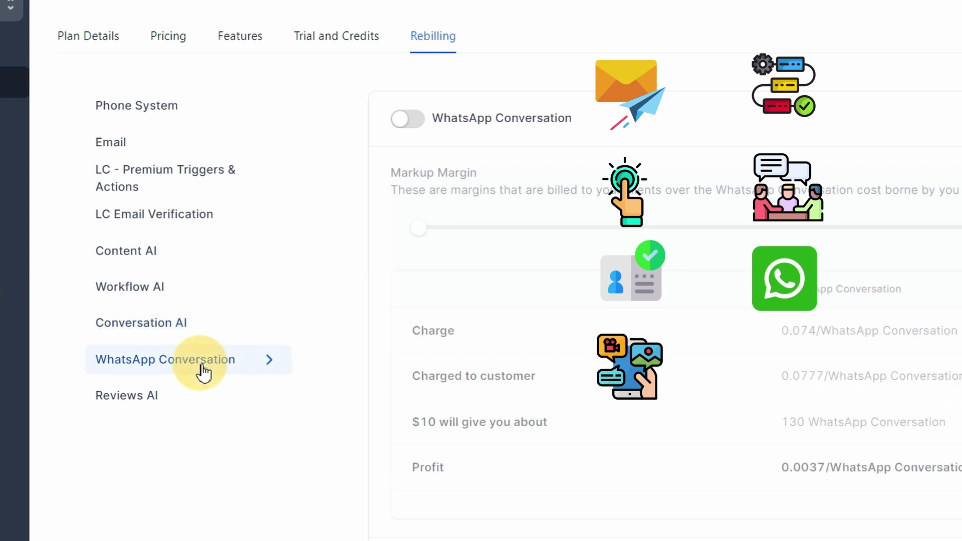
click(176, 401)
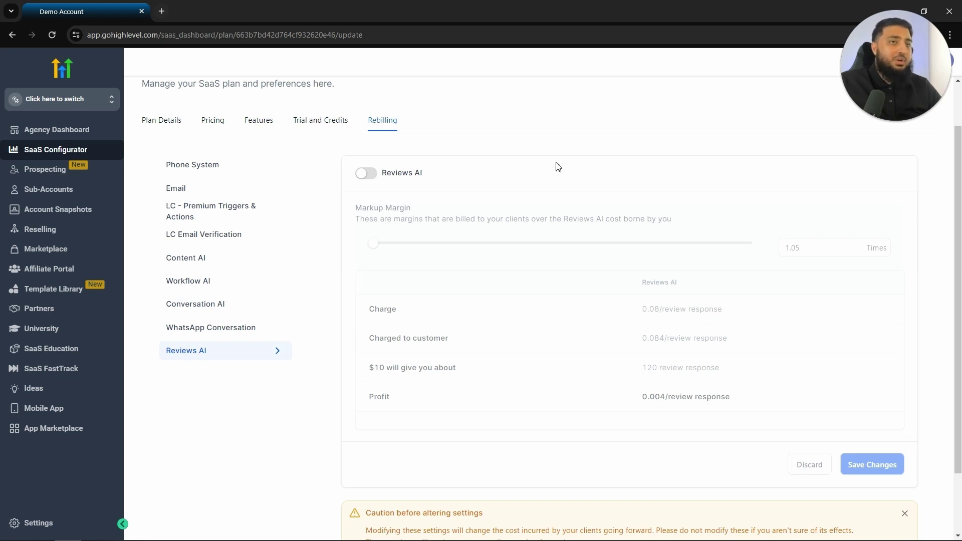
- Go back from the Standard plan editor to the SaaS plans list
key(alt+Left)
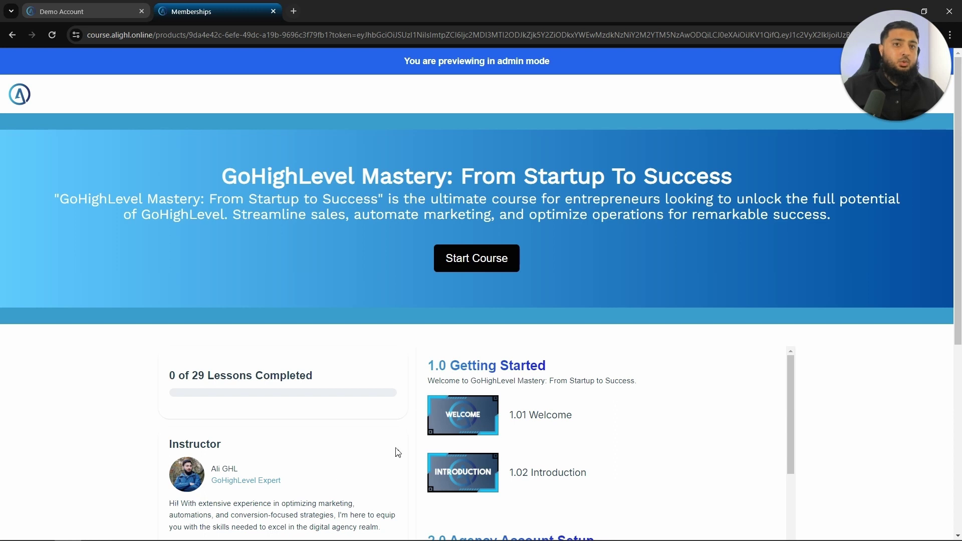
- Scroll the course's lesson list down to module 4.0 SAAS Configurator
scroll(566, 368, down, 1)
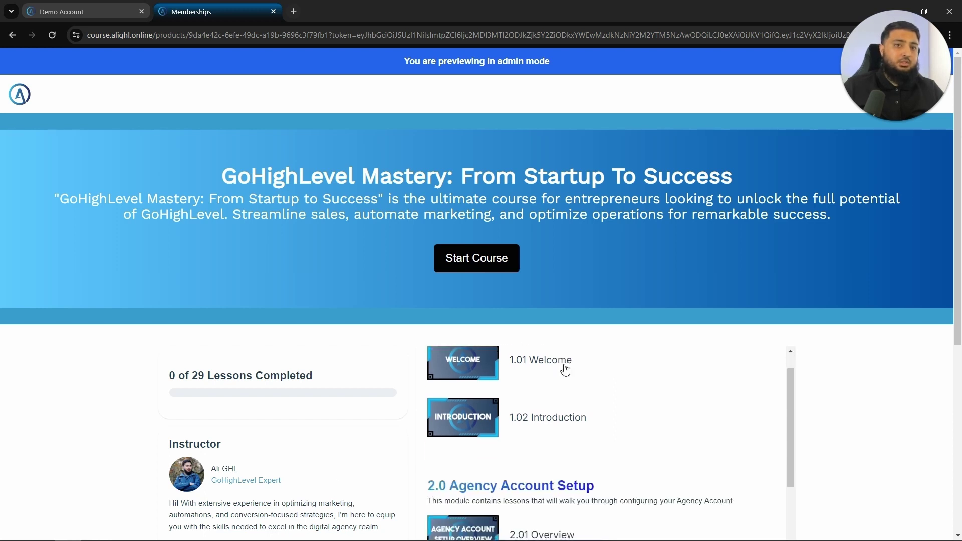
scroll(576, 430, down, 6)
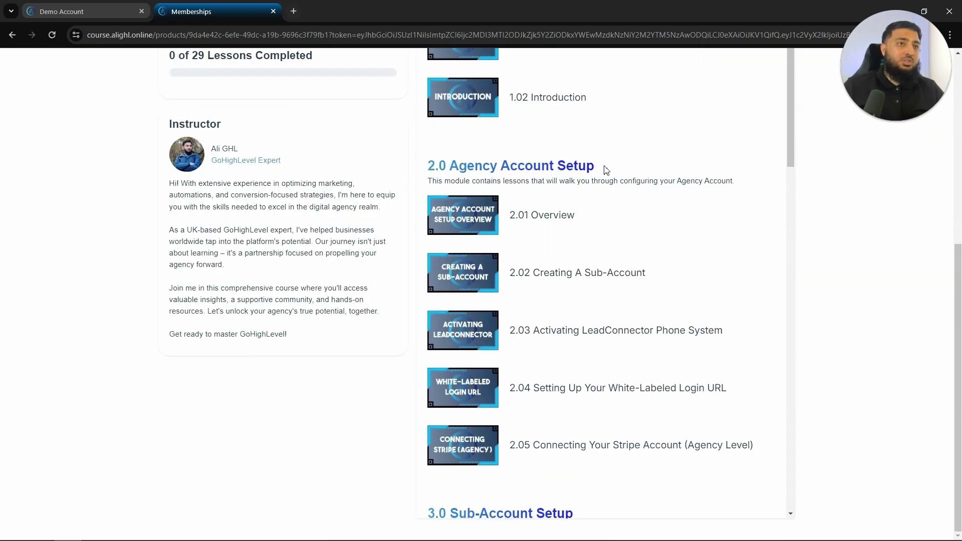
scroll(608, 167, down, 2)
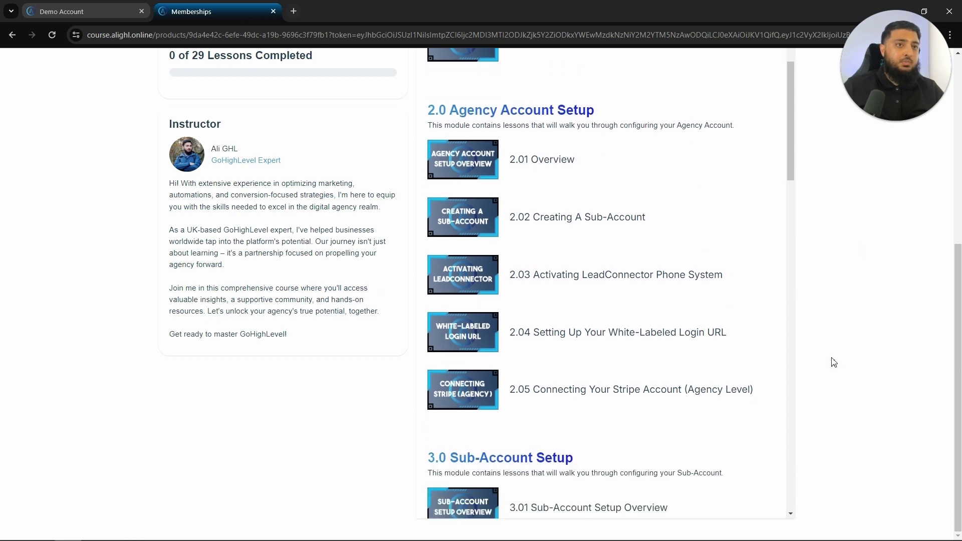
scroll(551, 310, down, 3)
scroll(663, 383, down, 12)
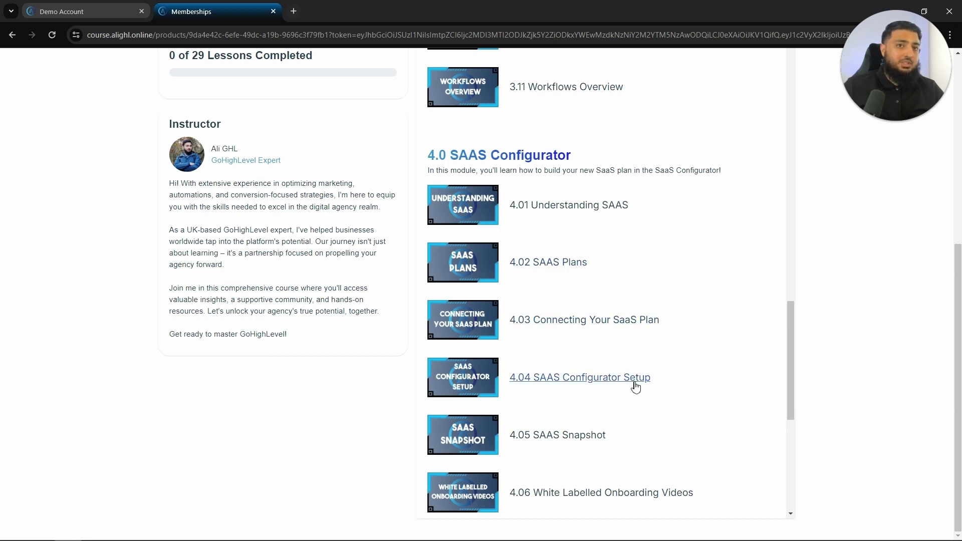
scroll(607, 384, down, 2)
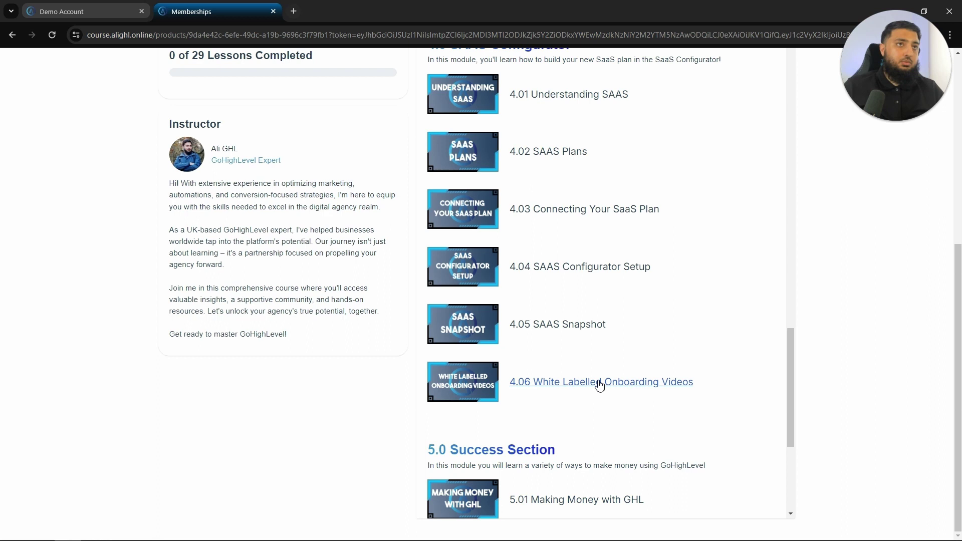
scroll(741, 306, down, 5)
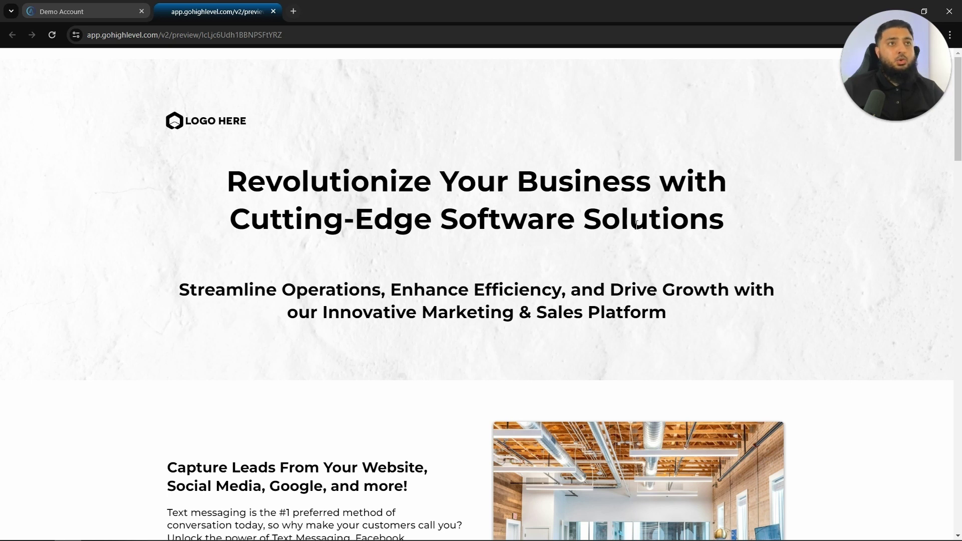
- Scroll the template site preview past the features section to the $297/month Essential Plan with 30-day guarantee
scroll(475, 251, down, 3)
scroll(474, 251, up, 3)
drag(225, 173, 813, 222)
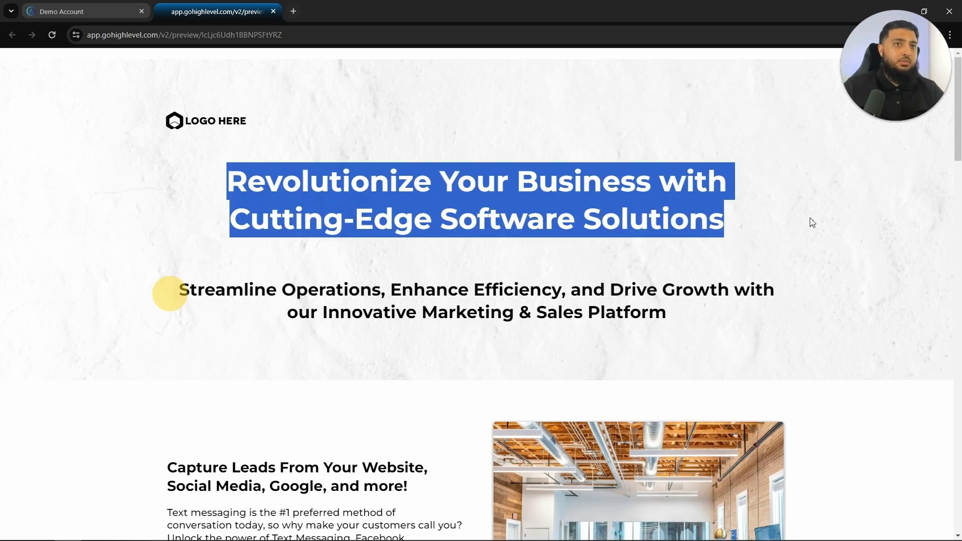
drag(176, 290, 786, 344)
scroll(789, 348, down, 1)
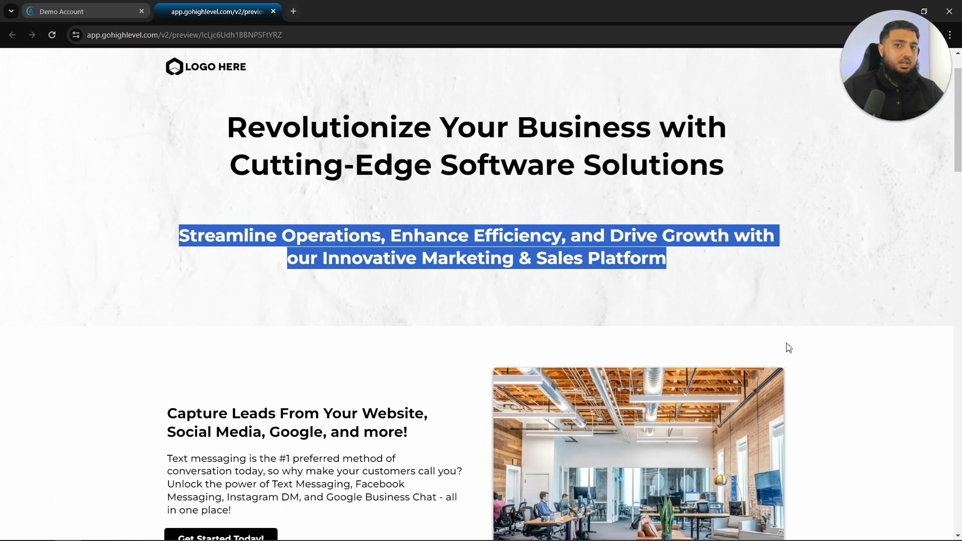
scroll(789, 348, down, 5)
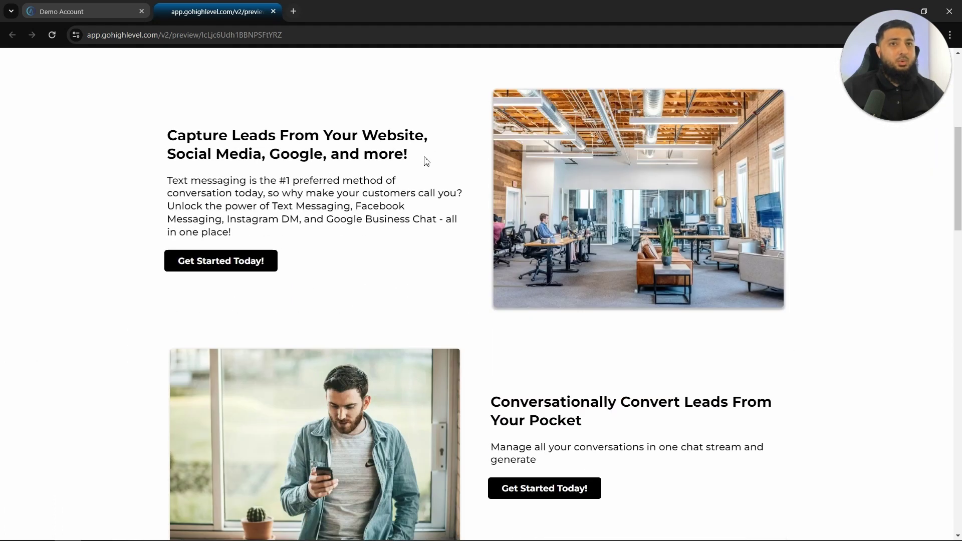
scroll(429, 247, down, 8)
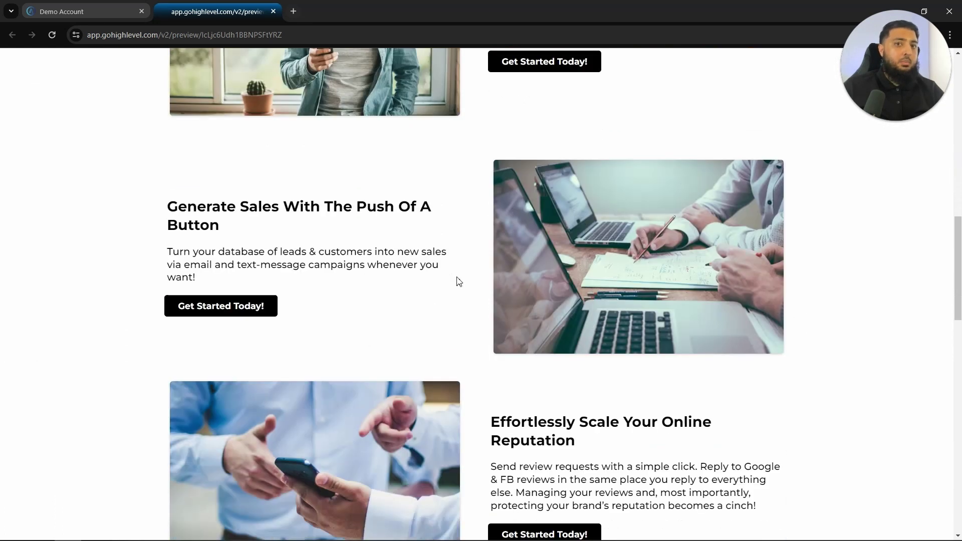
scroll(460, 281, down, 1)
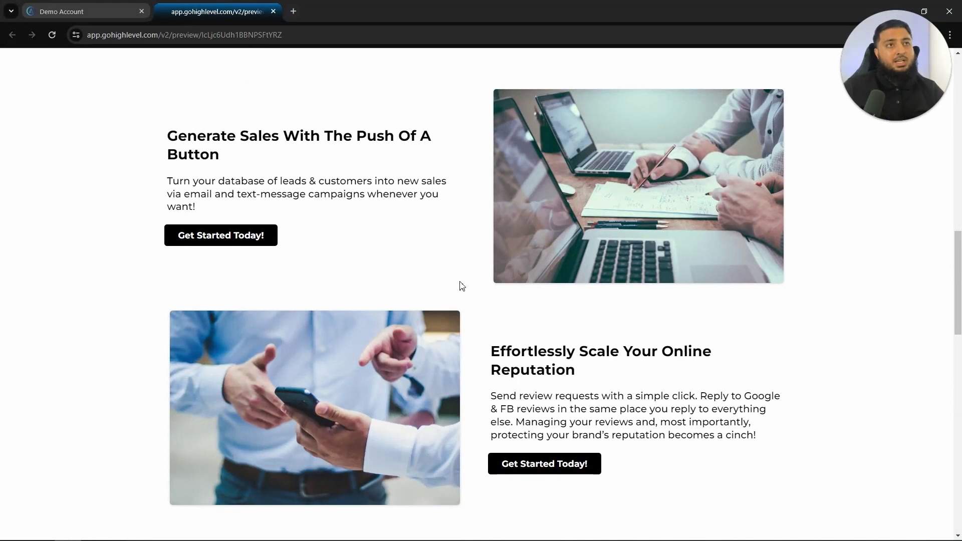
scroll(460, 286, down, 8)
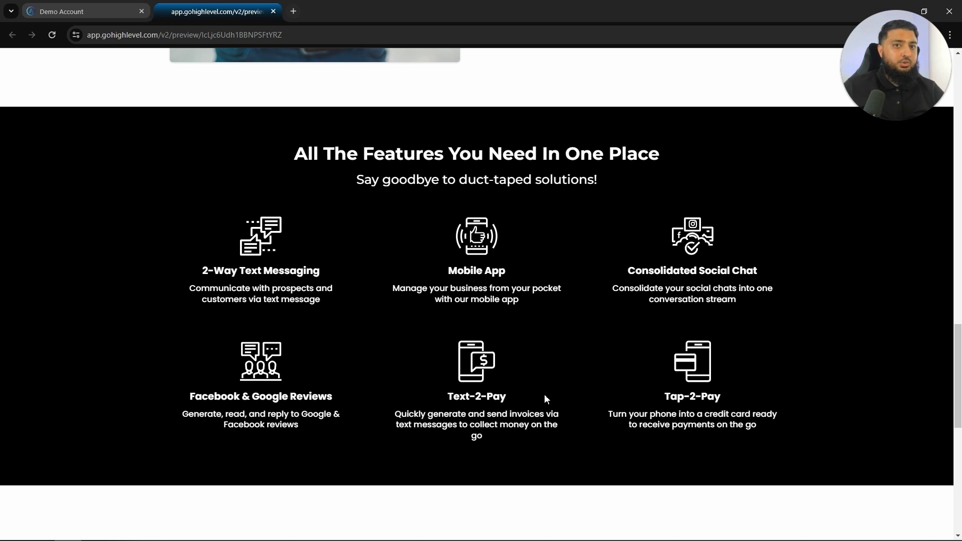
scroll(779, 370, down, 7)
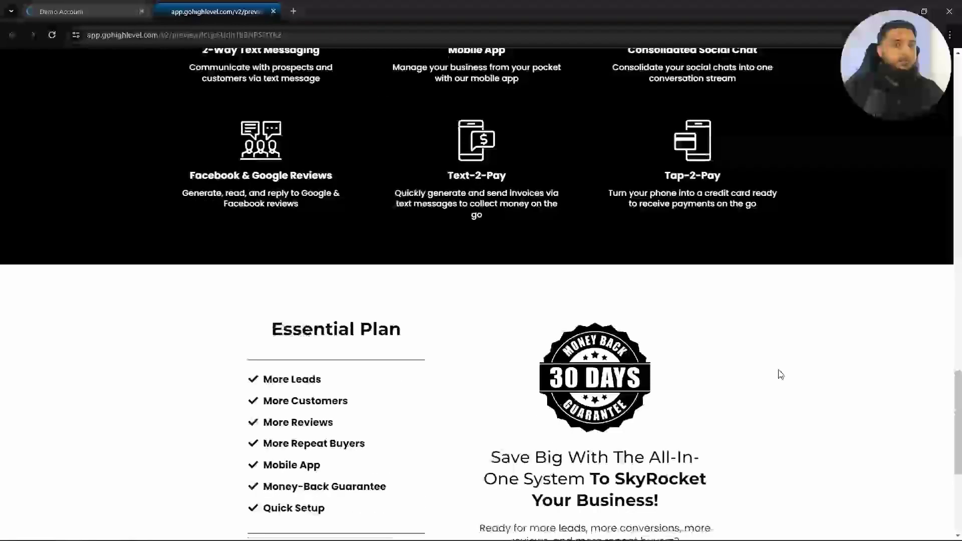